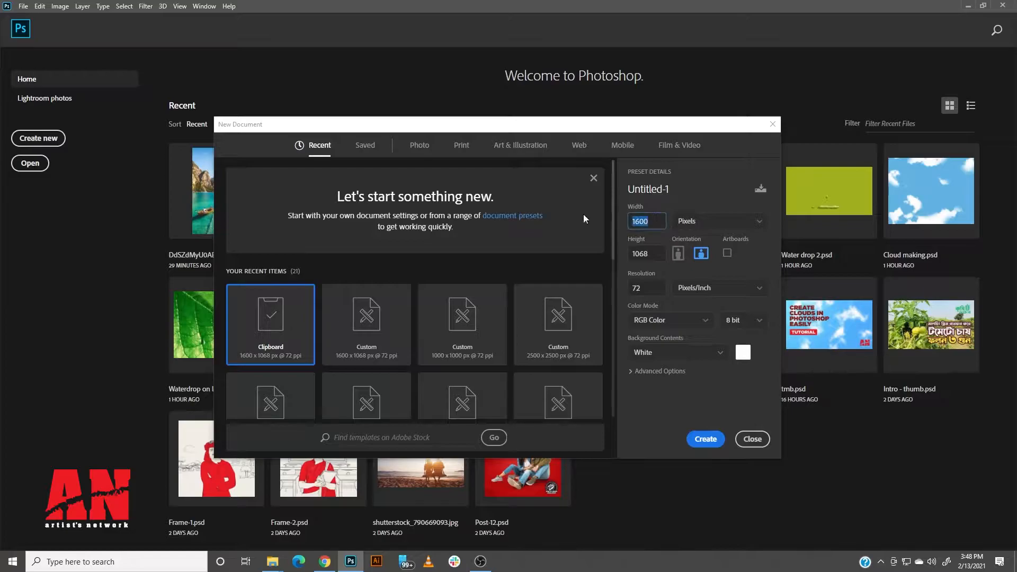
Create a new document 1000 px wide and 1000 px high
{"action": "type", "text": "1000"}
{"action": "key", "text": "Tab"}
{"action": "type", "text": "1000"}
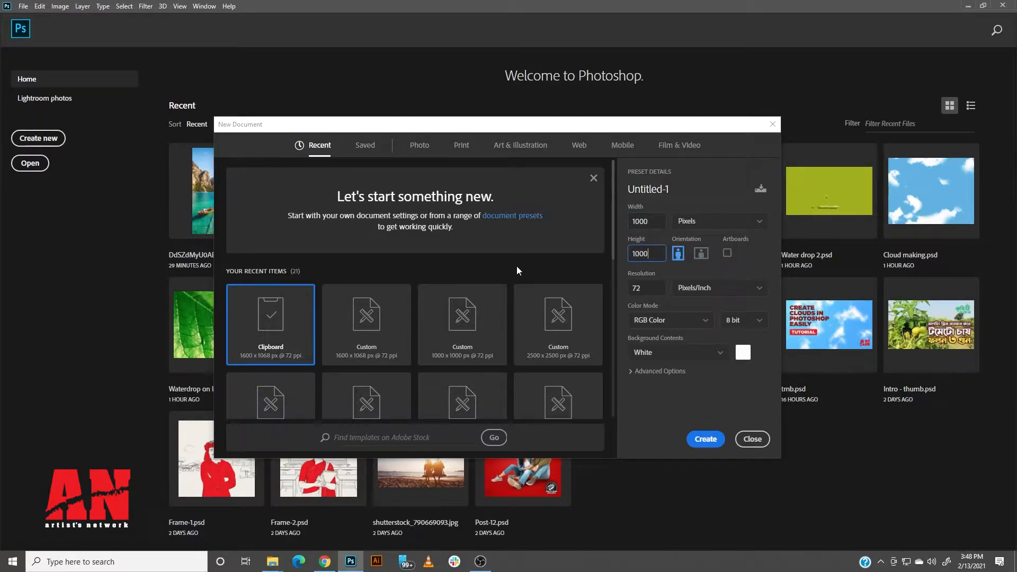
{"action": "left_click", "coordinate": [707, 439]}
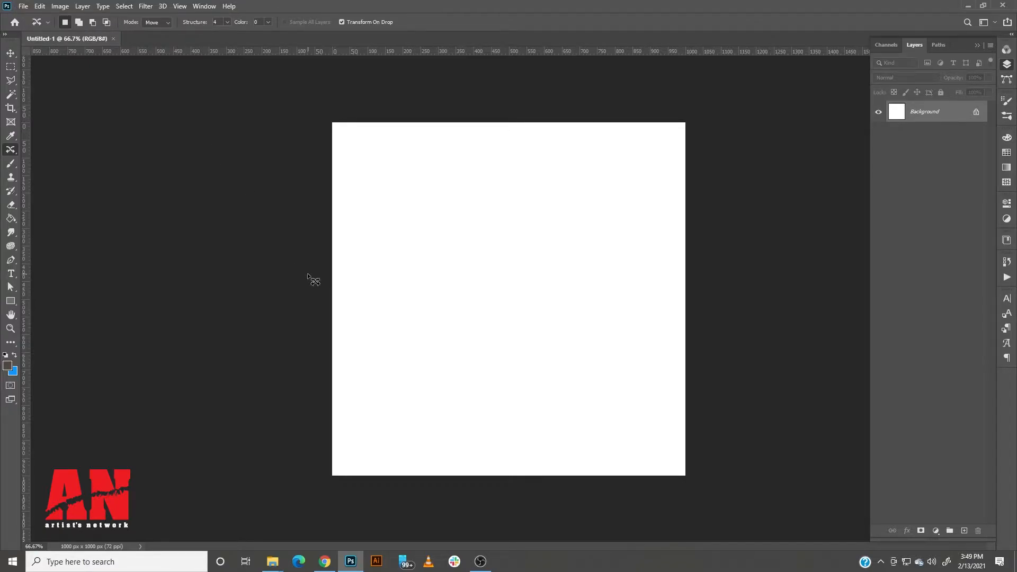
Add a new layer and outline a closed, curved bean-like shape across the canvas with the Pen tool
{"action": "key", "text": "v"}
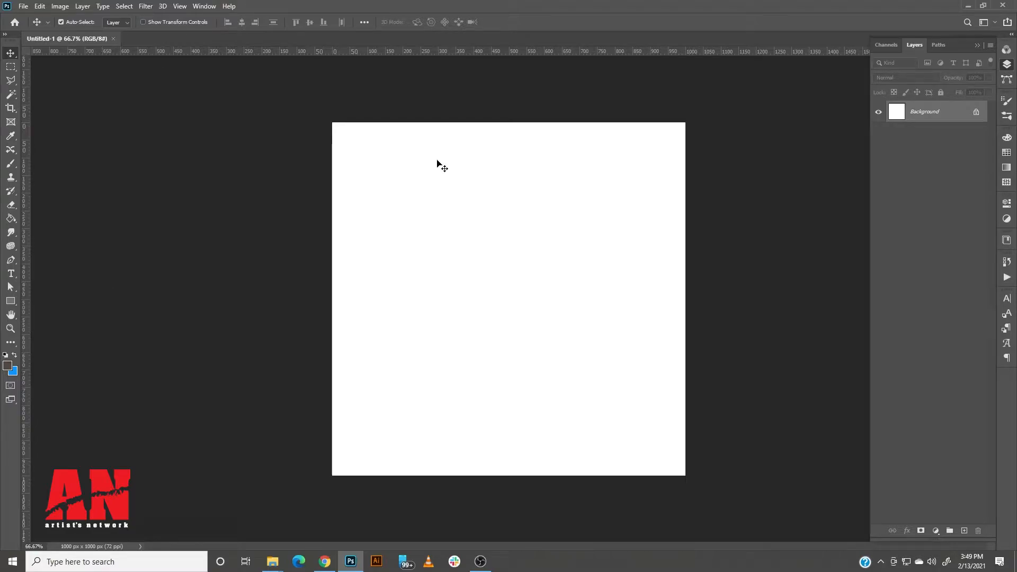
{"action": "left_click", "coordinate": [965, 531]}
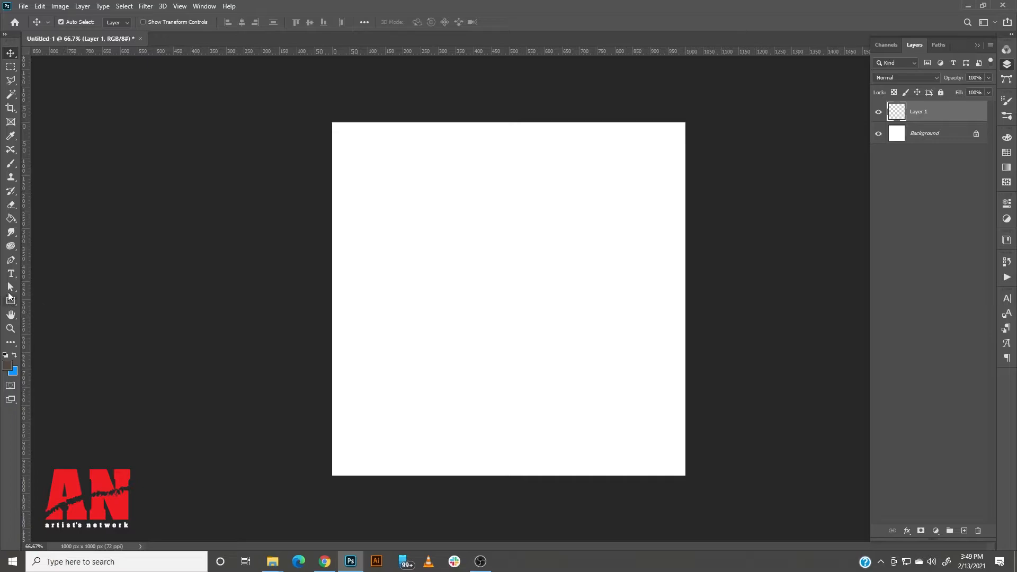
{"action": "left_click", "coordinate": [13, 259]}
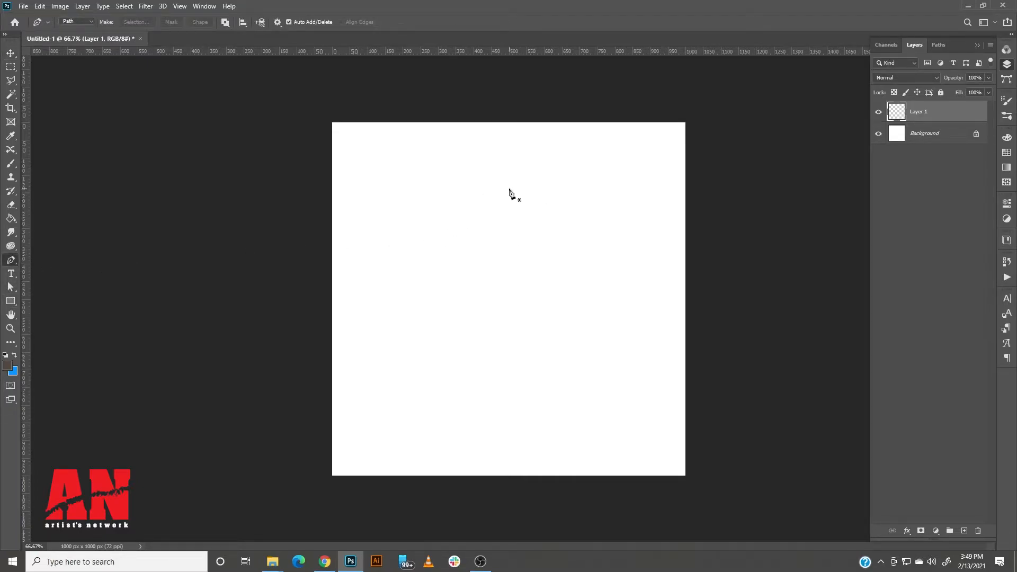
{"action": "left_click_drag", "start_coordinate": [396, 247], "coordinate": [400, 211]}
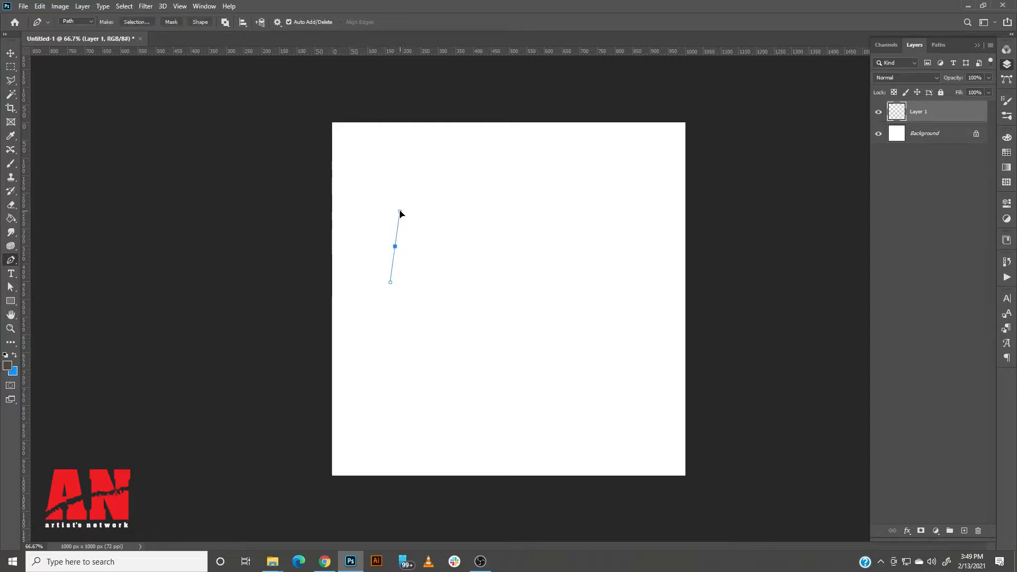
{"action": "left_click_drag", "start_coordinate": [472, 212], "coordinate": [522, 292]}
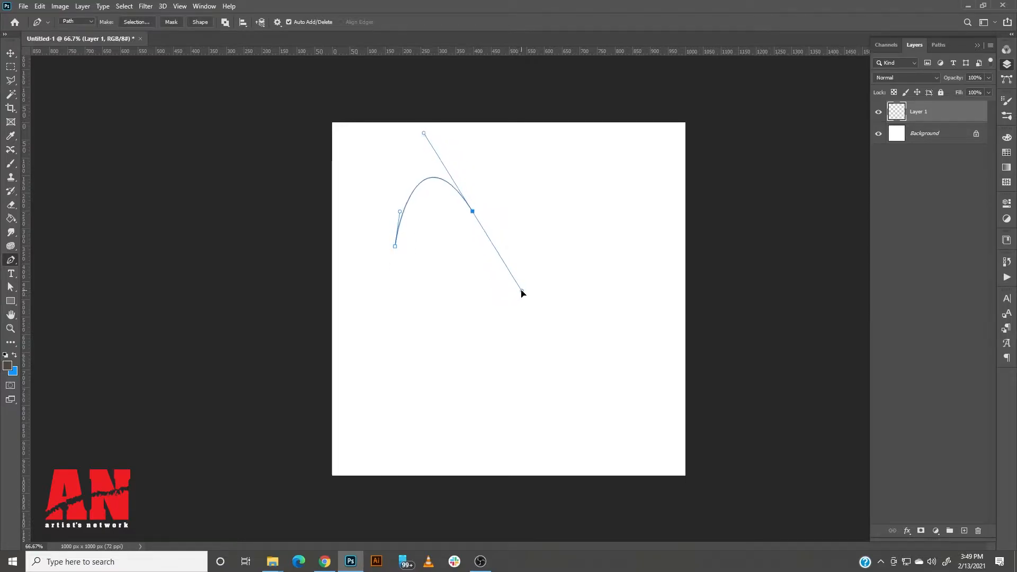
{"action": "left_click_drag", "start_coordinate": [625, 290], "coordinate": [661, 361]}
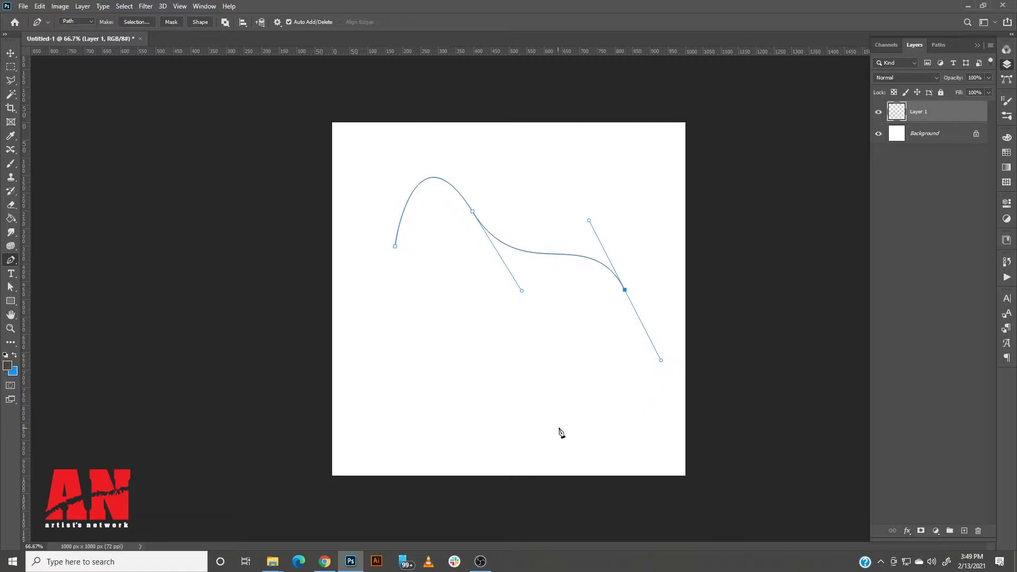
{"action": "left_click_drag", "start_coordinate": [532, 429], "coordinate": [449, 417]}
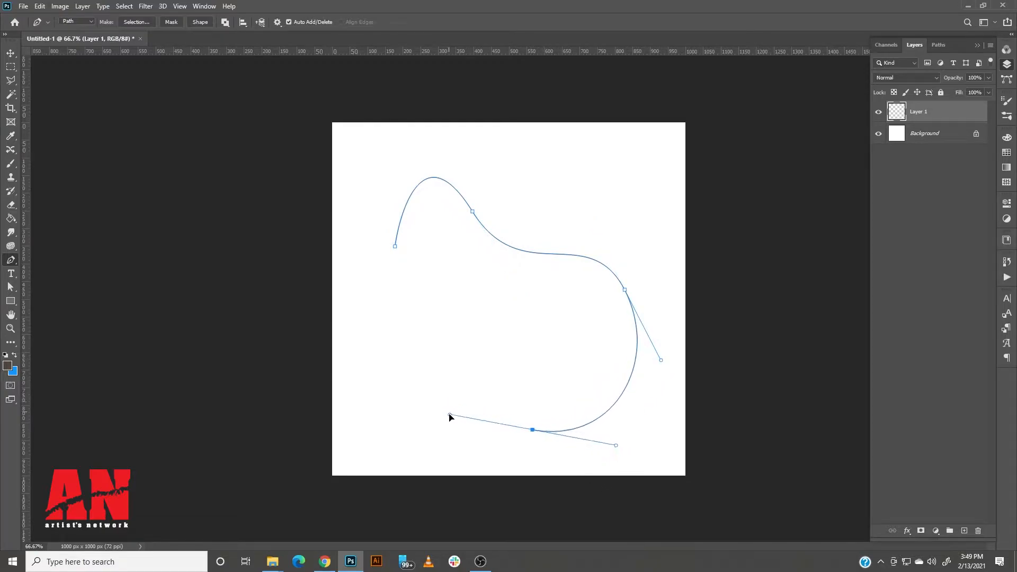
{"action": "left_click_drag", "start_coordinate": [395, 246], "coordinate": [400, 150]}
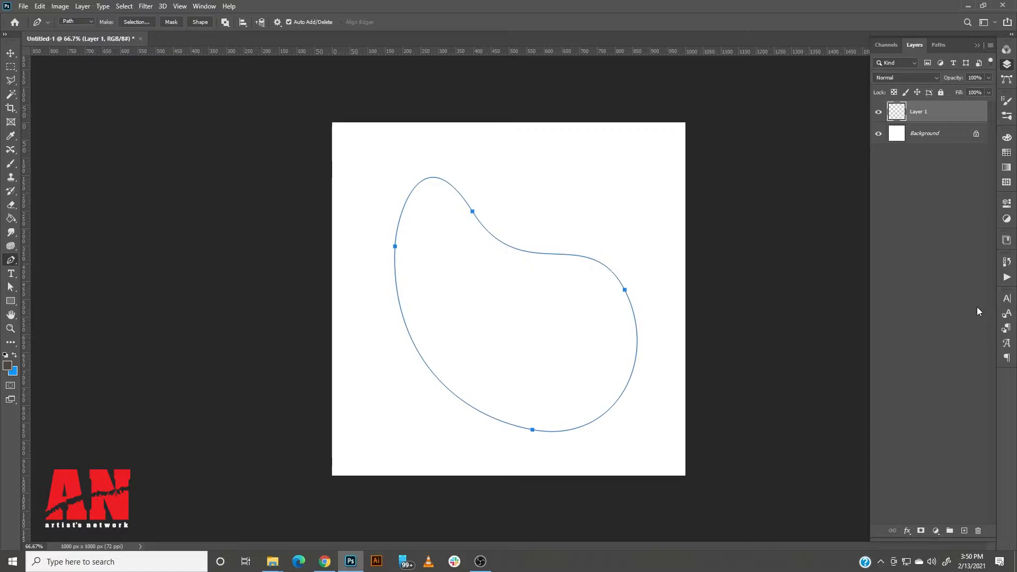
Convert the bean-shaped path to a selection, fill it with black on Layer 1 and deselect
{"action": "key", "text": "ctrl+Return"}
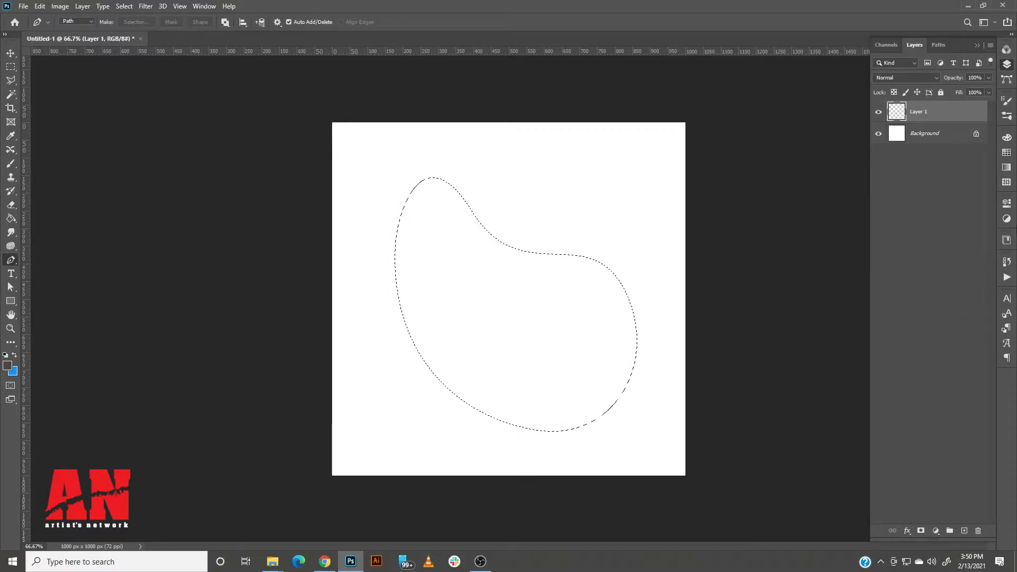
{"action": "key", "text": "g"}
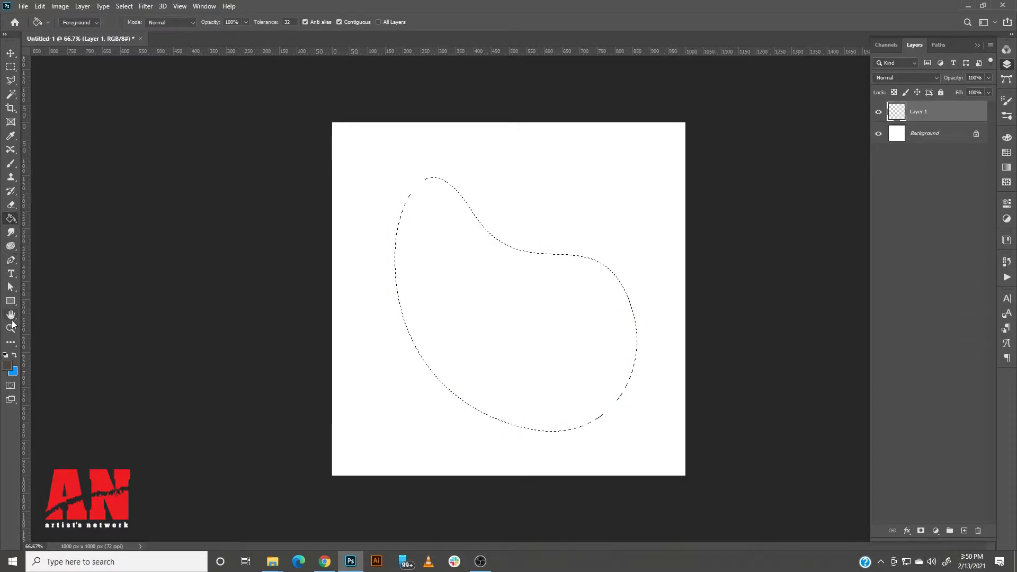
{"action": "left_click", "coordinate": [6, 356]}
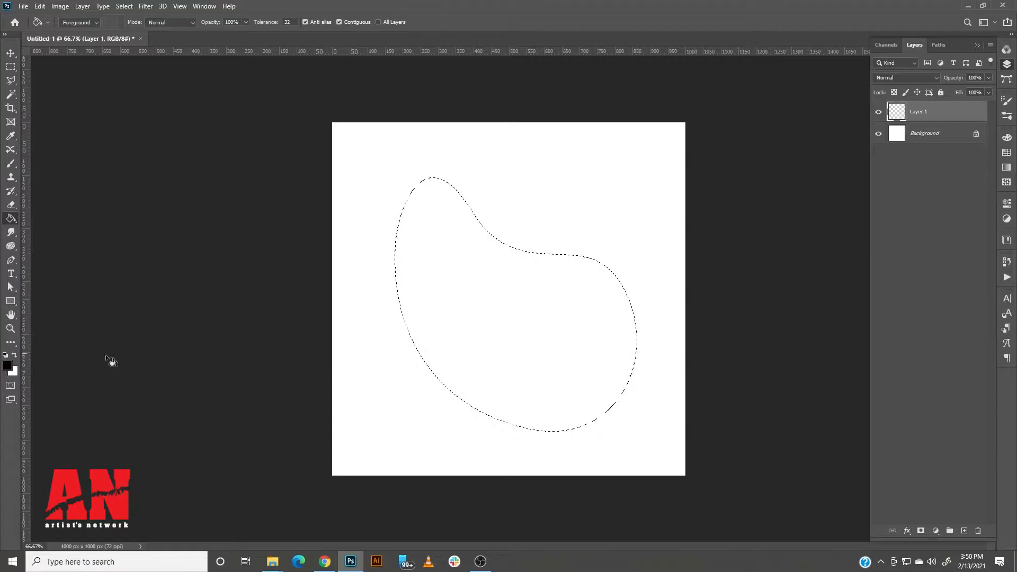
{"action": "left_click", "coordinate": [484, 352]}
{"action": "key", "text": "ctrl+d"}
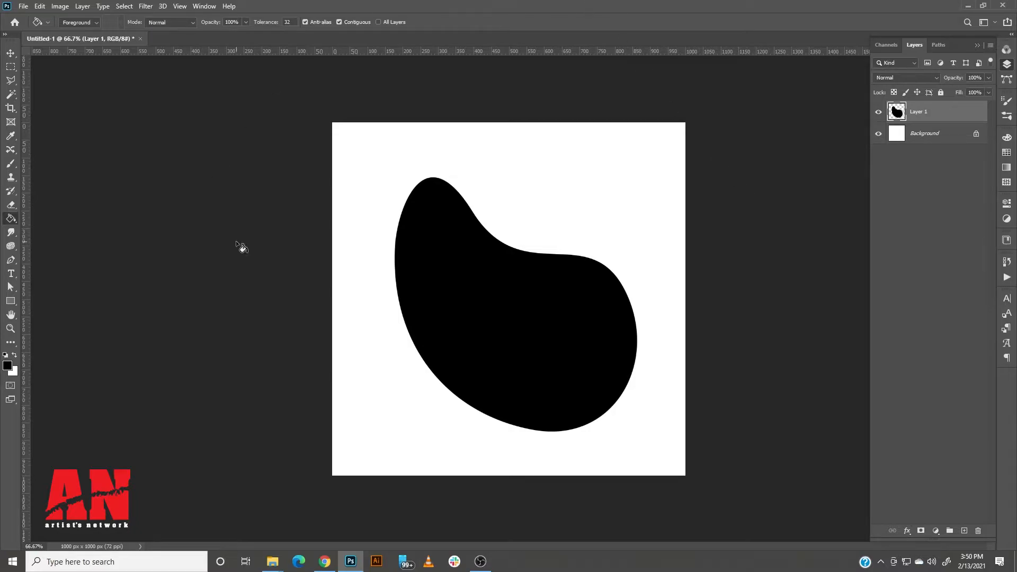
Center the black shape horizontally and vertically on the canvas, and clear the selection
{"action": "left_click", "coordinate": [10, 53]}
{"action": "left_click_drag", "start_coordinate": [532, 355], "coordinate": [543, 369]}
{"action": "key", "text": "ctrl+a"}
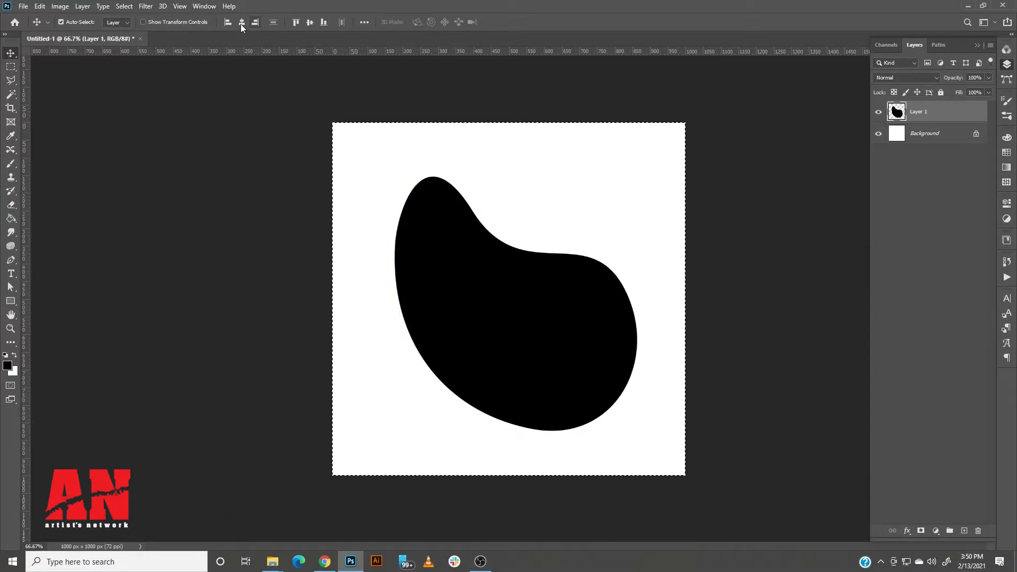
{"action": "left_click", "coordinate": [242, 23]}
{"action": "left_click", "coordinate": [310, 23]}
{"action": "key", "text": "ctrl+d"}
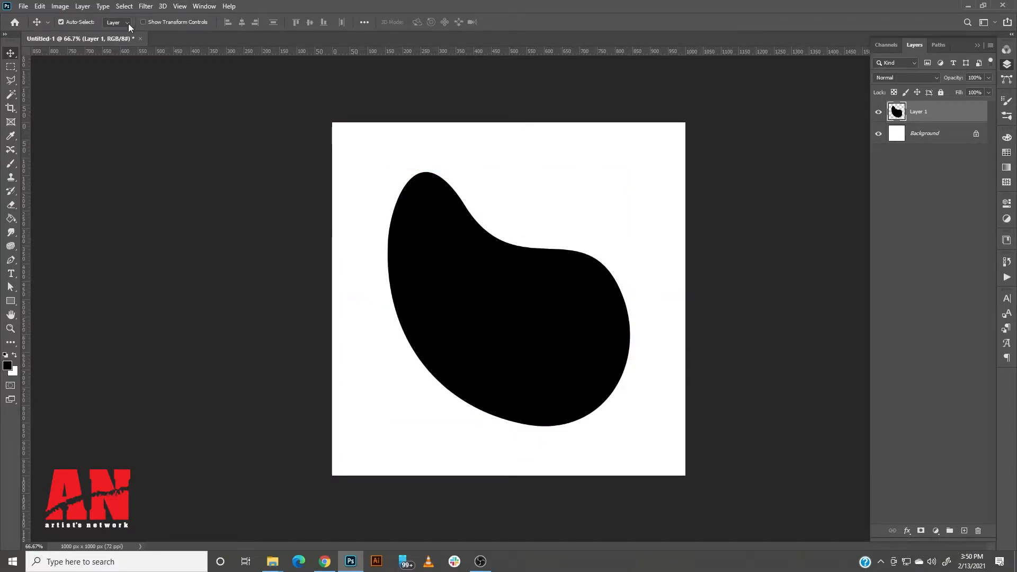
Define the black shape as a brush preset named Organic
{"action": "left_click", "coordinate": [40, 6]}
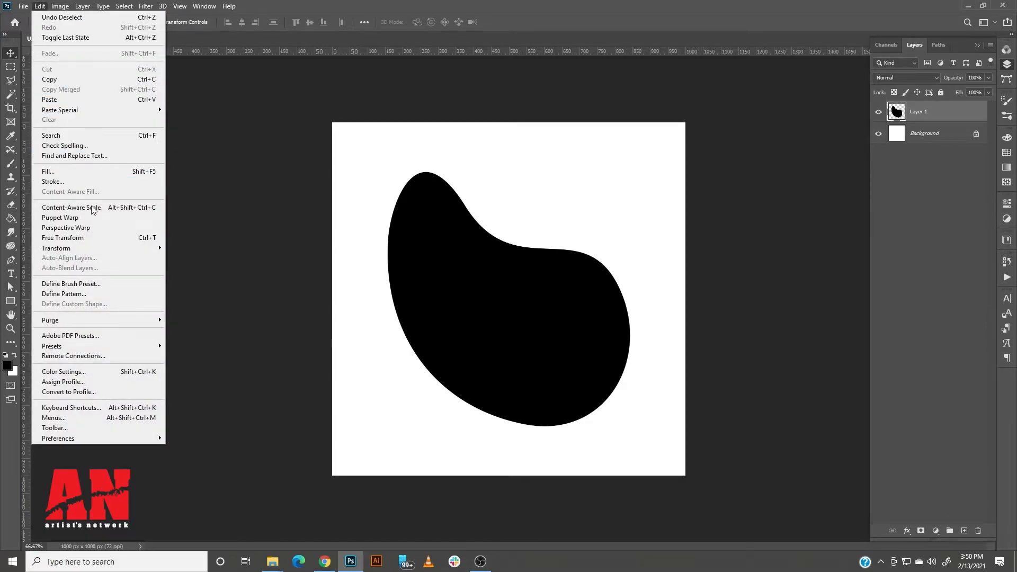
{"action": "left_click", "coordinate": [97, 288]}
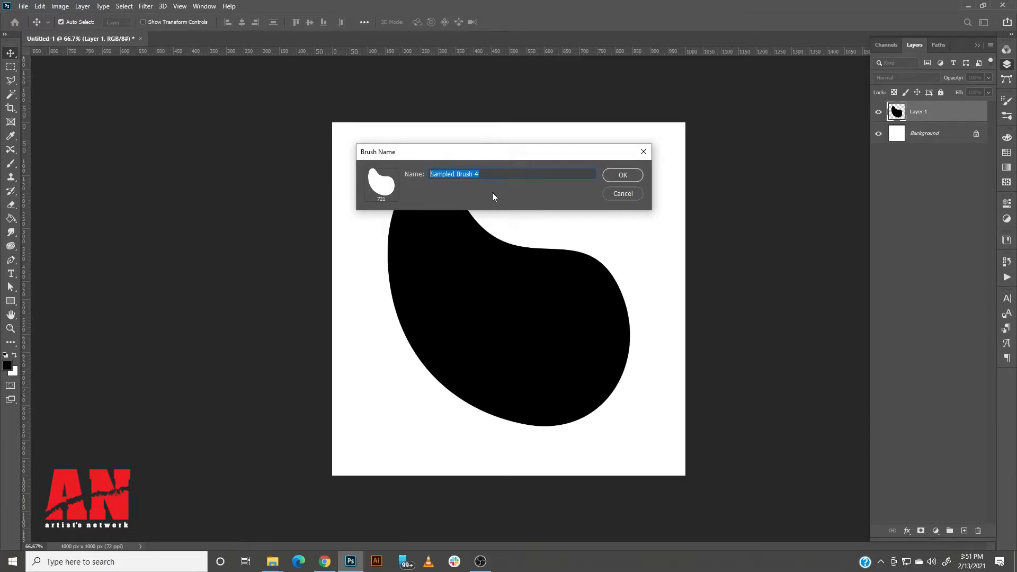
{"action": "type", "text": "Organic"}
{"action": "left_click", "coordinate": [628, 177]}
Switch to the Brush tool, hide Layer 1 and add a new empty layer above it
{"action": "key", "text": "b"}
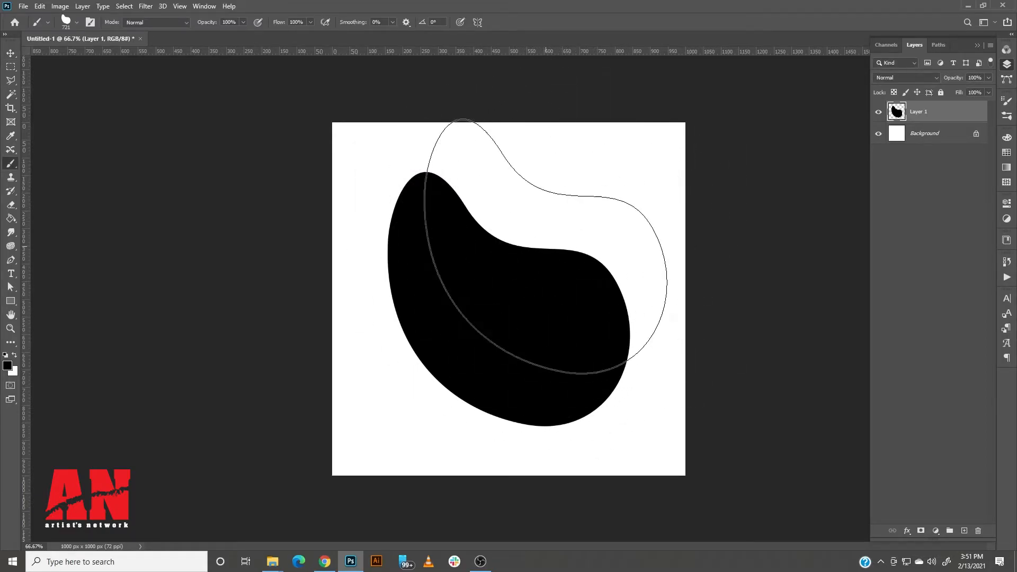
{"action": "left_click", "coordinate": [878, 112]}
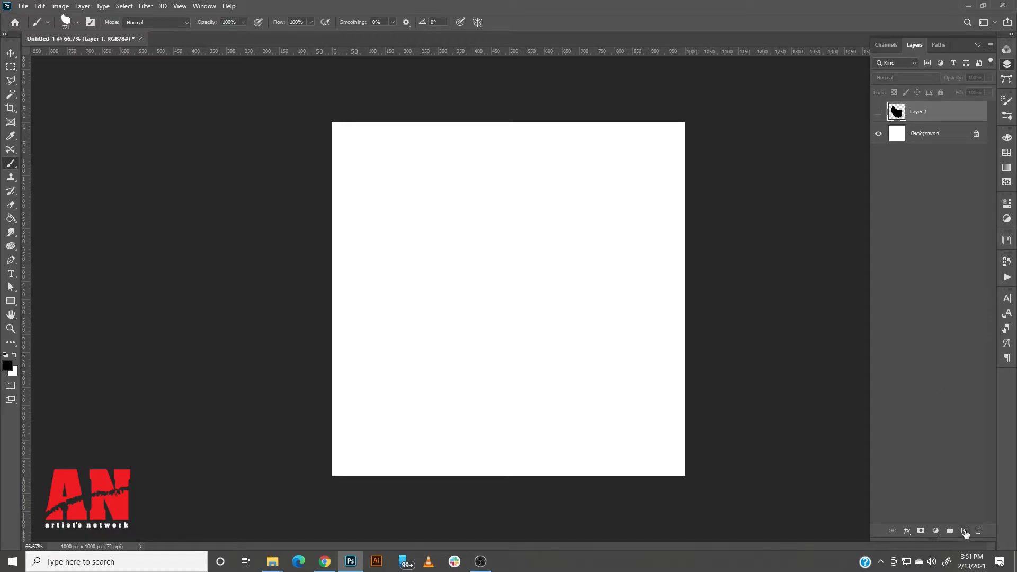
{"action": "left_click", "coordinate": [965, 532]}
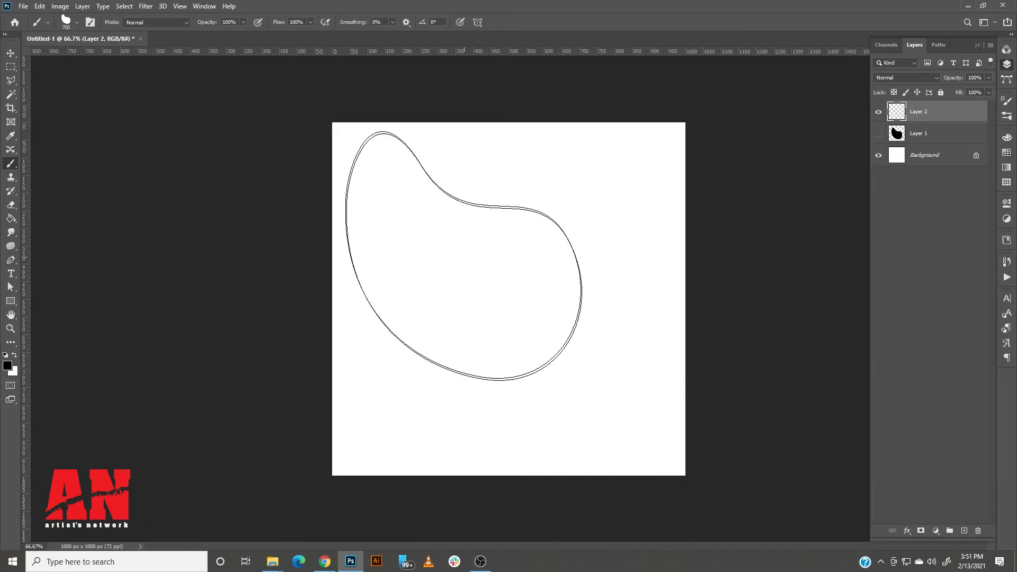
Reduce the brush size to 80 px and check the Organic preset in the brush picker
{"action": "key", "text": "bracketleft"}
{"action": "key", "text": "bracketleft"}
{"action": "key", "text": "bracketleft"}
{"action": "key", "text": "bracketleft"}
{"action": "key", "text": "bracketleft"}
{"action": "key", "text": "bracketleft"}
{"action": "key", "text": "bracketleft"}
{"action": "key", "text": "bracketleft"}
{"action": "key", "text": "bracketleft"}
{"action": "key", "text": "bracketleft"}
{"action": "key", "text": "bracketleft"}
{"action": "key", "text": "bracketleft"}
{"action": "right_click", "coordinate": [486, 249]}
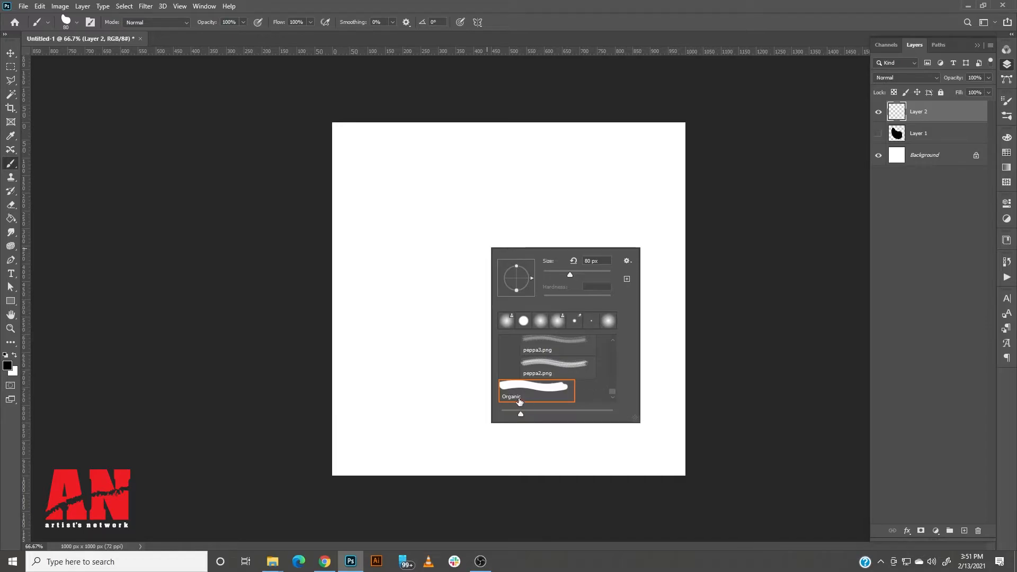
{"action": "right_click", "coordinate": [448, 201]}
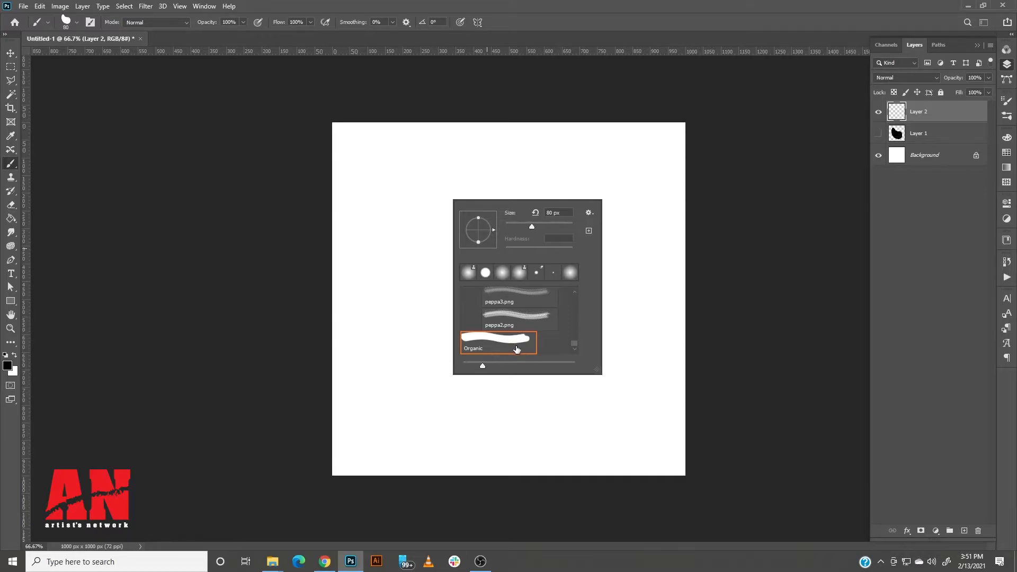
{"action": "left_click", "coordinate": [662, 2]}
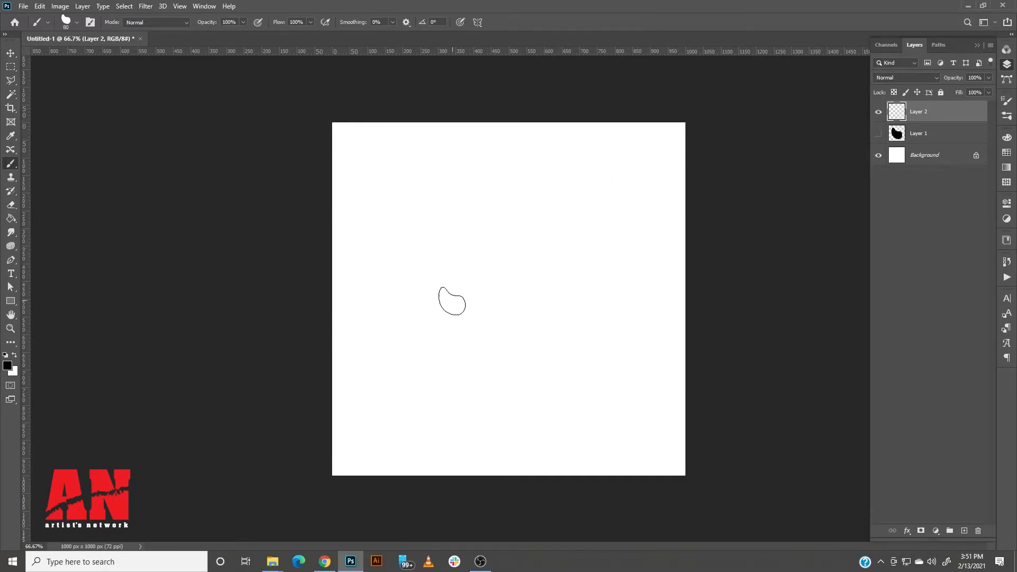
Reduce the brush size to 40 px and paint a looping stroke, single dabs and short dashes on Layer 2
{"action": "key", "text": "["}
{"action": "key", "text": "["}
{"action": "key", "text": "["}
{"action": "key", "text": "["}
{"action": "left_click", "coordinate": [423, 196]}
{"action": "mouse_move", "coordinate": [423, 192]}
{"action": "left_mouse_down"}
{"action": "mouse_move", "coordinate": [477, 300]}
{"action": "mouse_move", "coordinate": [531, 257]}
{"action": "left_mouse_up"}
{"action": "left_click", "coordinate": [606, 312]}
{"action": "left_click", "coordinate": [493, 374]}
{"action": "left_click", "coordinate": [422, 393]}
{"action": "left_click", "coordinate": [388, 374]}
{"action": "left_click_drag", "start_coordinate": [387, 423], "coordinate": [408, 425]}
{"action": "left_click_drag", "start_coordinate": [456, 430], "coordinate": [566, 407]}
{"action": "left_click_drag", "start_coordinate": [569, 405], "coordinate": [583, 374]}
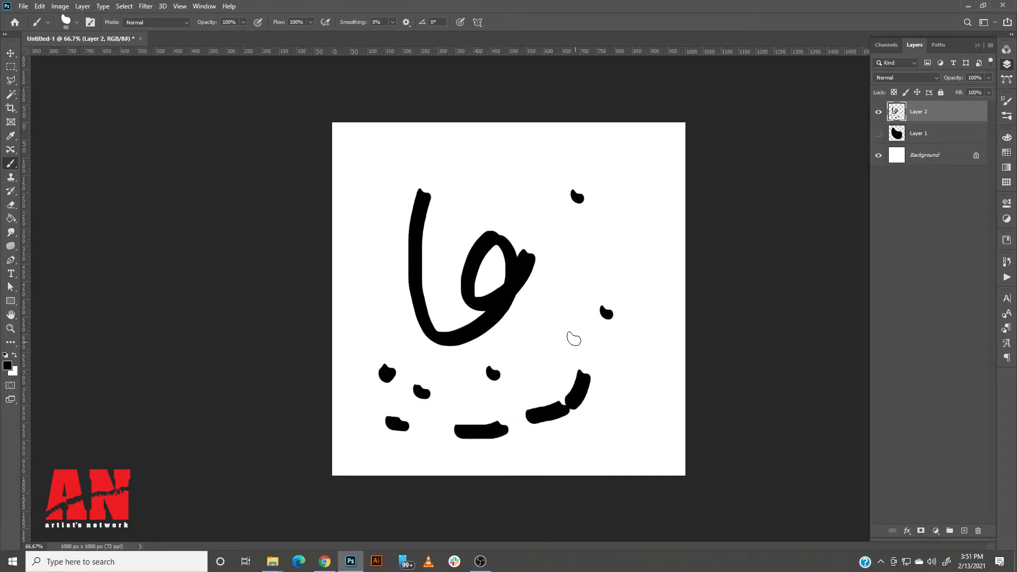
Undo all the test strokes and dabs on Layer 2, including one extra freehand stroke
{"action": "key", "text": "ctrl+z"}
{"action": "key", "text": "ctrl+z"}
{"action": "key", "text": "ctrl+z"}
{"action": "key", "text": "ctrl+z"}
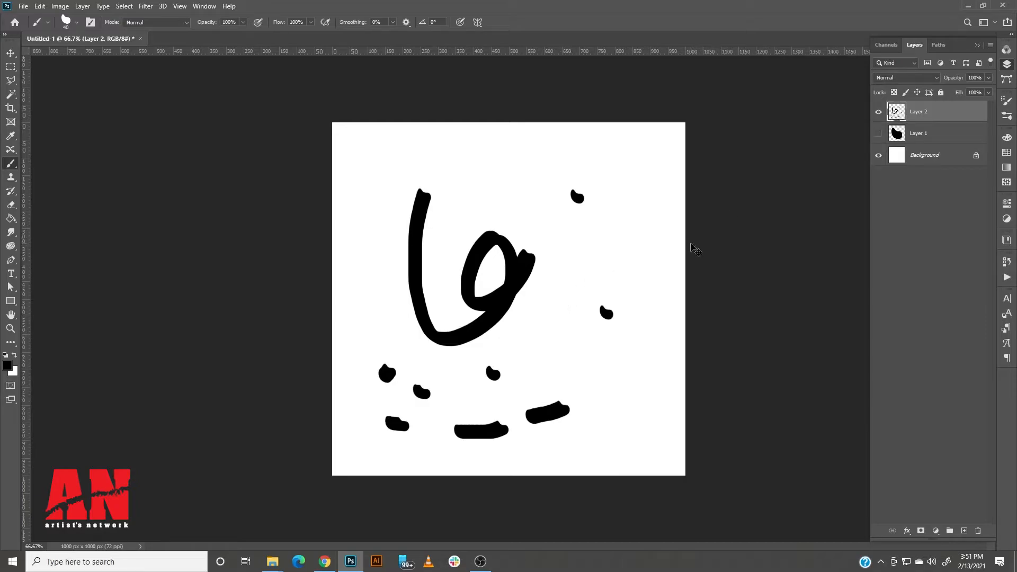
{"action": "key", "text": "ctrl+z"}
{"action": "key", "text": "ctrl+z"}
{"action": "key", "text": "ctrl+z"}
{"action": "key", "text": "ctrl+z"}
{"action": "key", "text": "ctrl+z"}
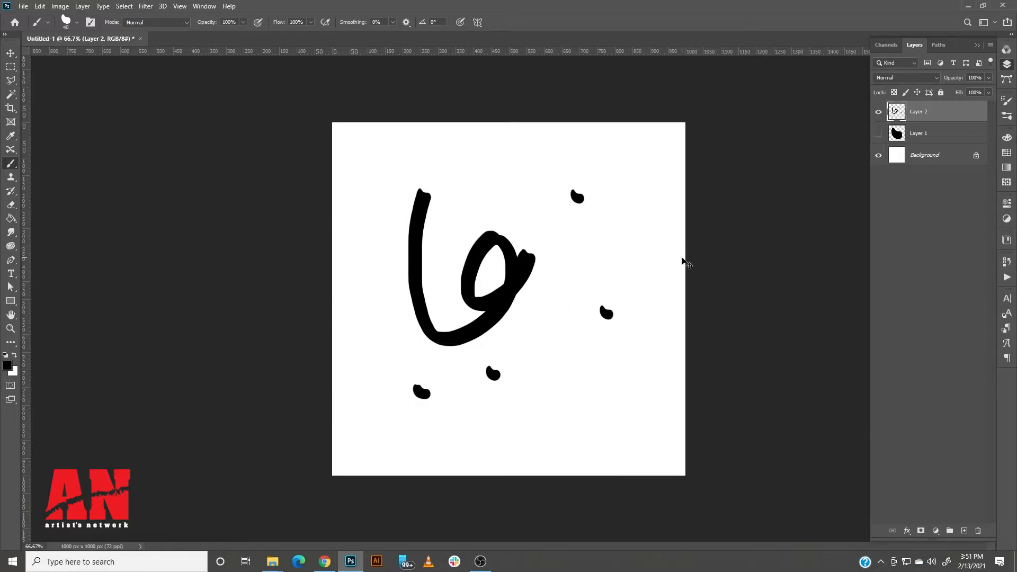
{"action": "key", "text": "ctrl+z"}
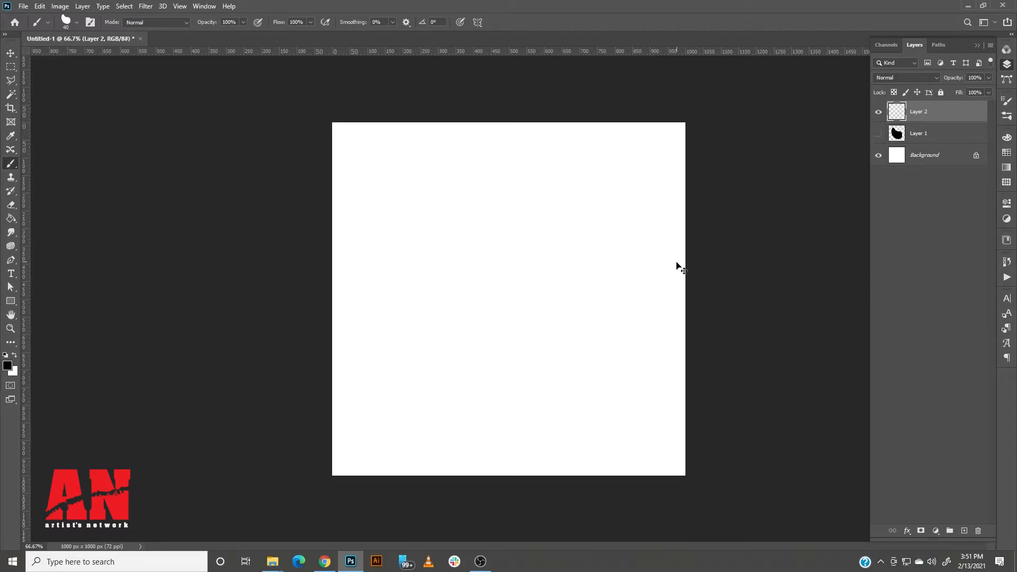
{"action": "mouse_move", "coordinate": [537, 253]}
{"action": "left_mouse_down"}
{"action": "mouse_move", "coordinate": [565, 250]}
{"action": "mouse_move", "coordinate": [540, 350]}
{"action": "mouse_move", "coordinate": [399, 284]}
{"action": "mouse_move", "coordinate": [365, 148]}
{"action": "left_mouse_up"}
{"action": "key", "text": "ctrl+z"}
Enlarge the Organic brush to 250 px and set the foreground color to bright red
{"action": "key", "text": "bracketright"}
{"action": "key", "text": "bracketright"}
{"action": "key", "text": "bracketright"}
{"action": "key", "text": "bracketright"}
{"action": "key", "text": "bracketright"}
{"action": "key", "text": "bracketright"}
{"action": "key", "text": "bracketright"}
{"action": "key", "text": "bracketright"}
{"action": "key", "text": "bracketright"}
{"action": "key", "text": "bracketright"}
{"action": "key", "text": "bracketright"}
{"action": "left_click", "coordinate": [7, 365]}
{"action": "left_click_drag", "start_coordinate": [687, 386], "coordinate": [774, 296]}
{"action": "left_click", "coordinate": [835, 343]}
Try a freehand red stroke with the enlarged brush on Layer 2, undo it and keep the Brush tool active
{"action": "mouse_move", "coordinate": [513, 289]}
{"action": "left_mouse_down"}
{"action": "mouse_move", "coordinate": [506, 335]}
{"action": "mouse_move", "coordinate": [560, 294]}
{"action": "mouse_move", "coordinate": [507, 261]}
{"action": "mouse_move", "coordinate": [479, 318]}
{"action": "left_mouse_up"}
{"action": "key", "text": "ctrl+z"}
{"action": "left_click", "coordinate": [10, 55]}
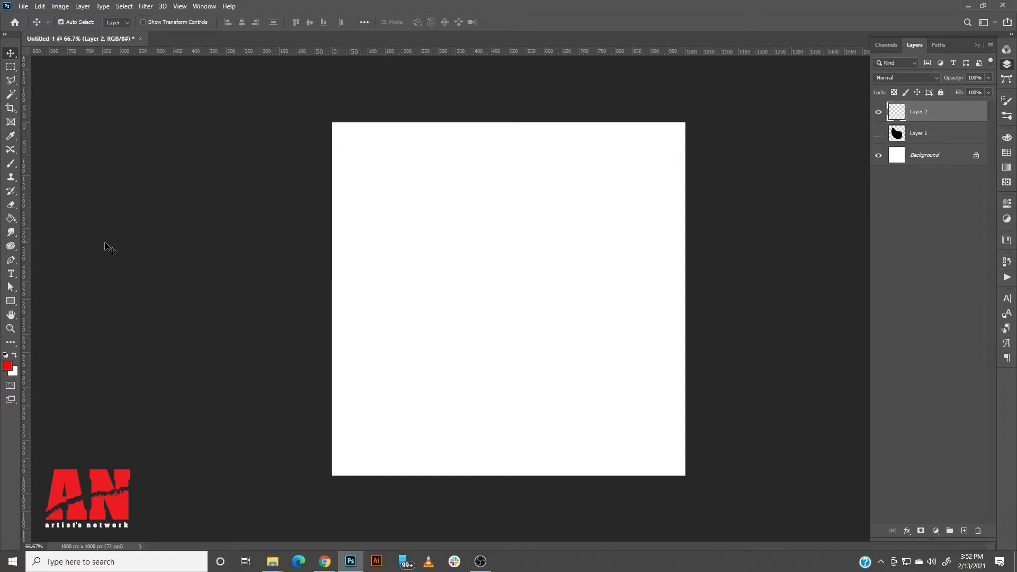
{"action": "left_click", "coordinate": [11, 164]}
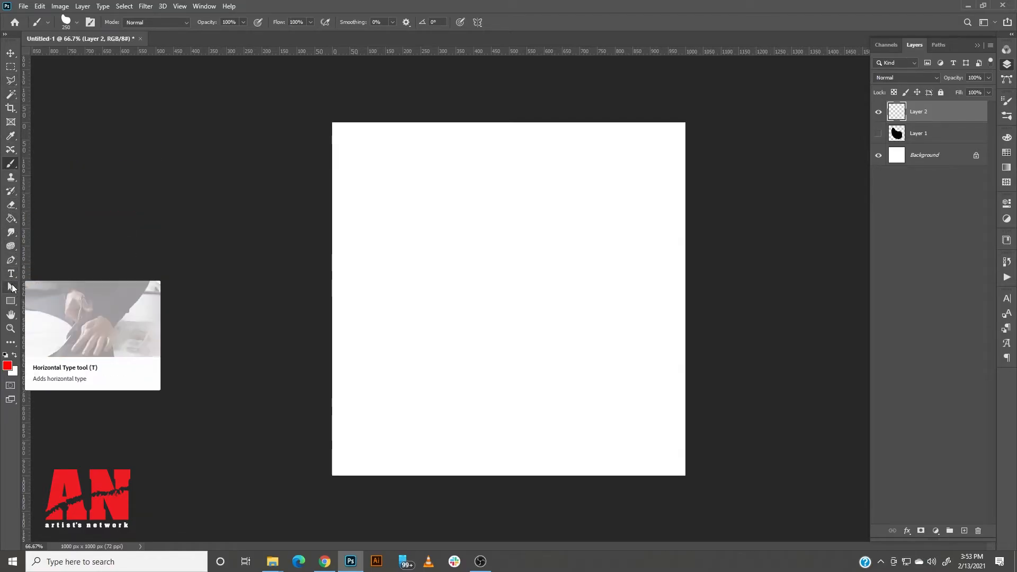
Try drawing a red five-sided polygon about 514 px wide with the Polygon tool, and undo it
{"action": "left_click", "coordinate": [10, 301]}
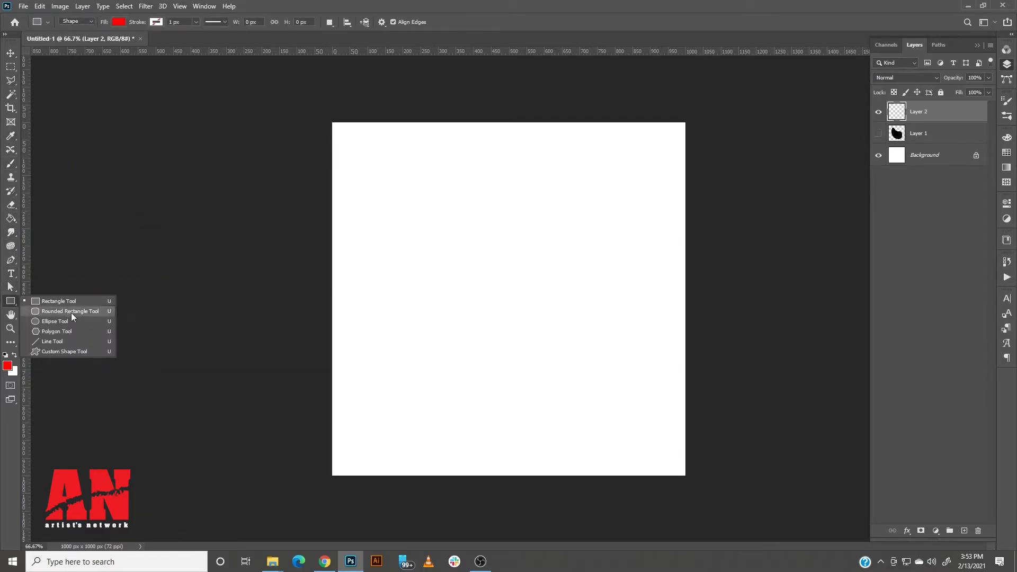
{"action": "left_click", "coordinate": [72, 332]}
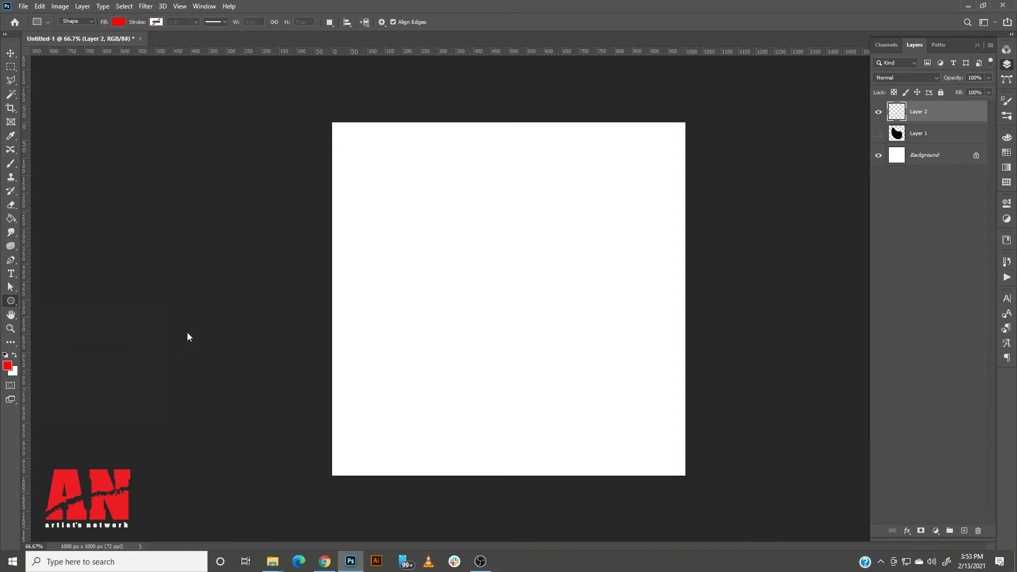
{"action": "left_click_drag", "start_coordinate": [457, 235], "coordinate": [526, 303]}
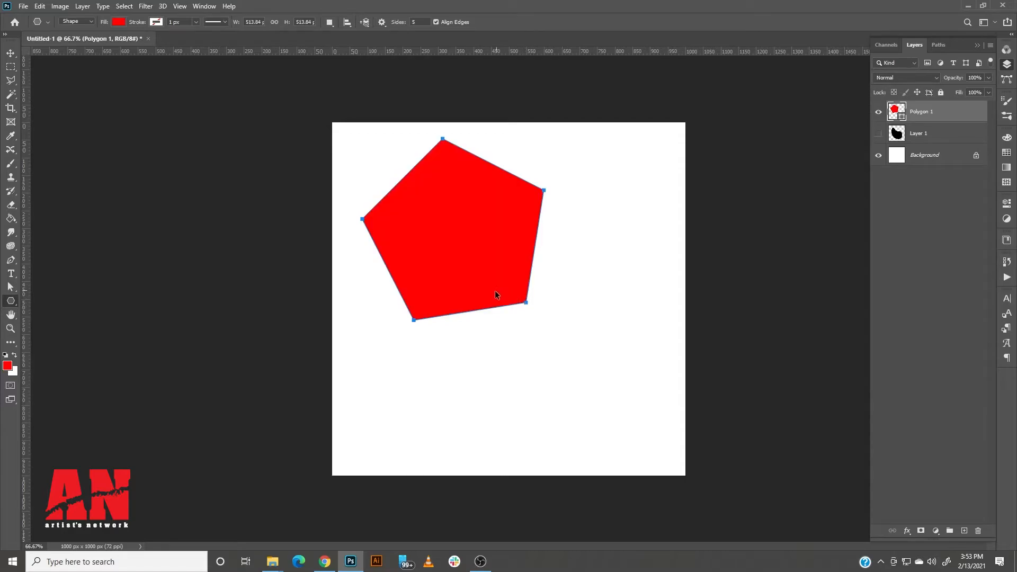
{"action": "key", "text": "ctrl+z"}
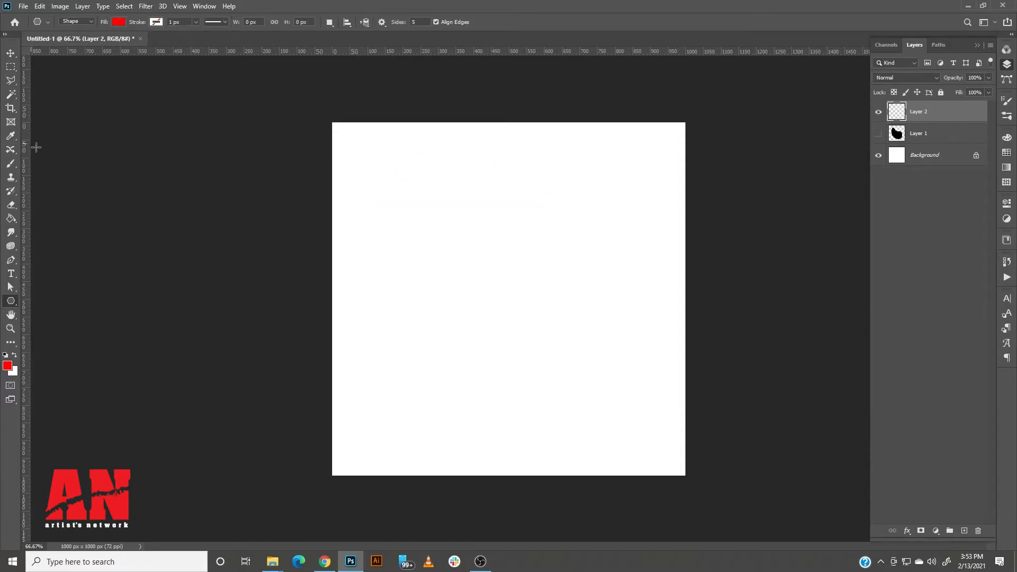
Draw a closed, two-lobed organic path about 770 px wide across the canvas with the Pen tool, using curved anchor points
{"action": "left_click", "coordinate": [10, 260]}
{"action": "left_click_drag", "start_coordinate": [430, 330], "coordinate": [401, 298]}
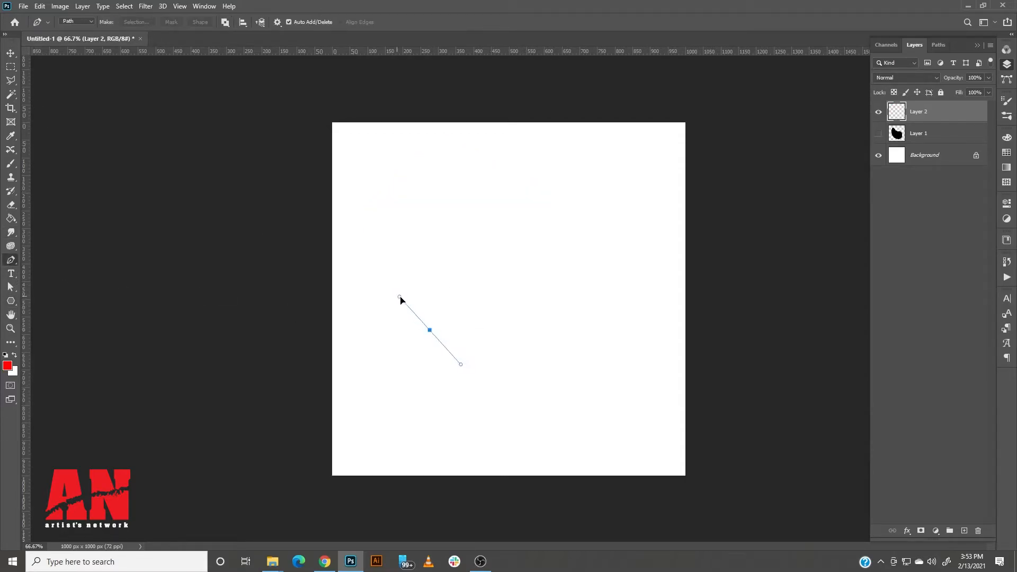
{"action": "left_click_drag", "start_coordinate": [429, 223], "coordinate": [491, 219]}
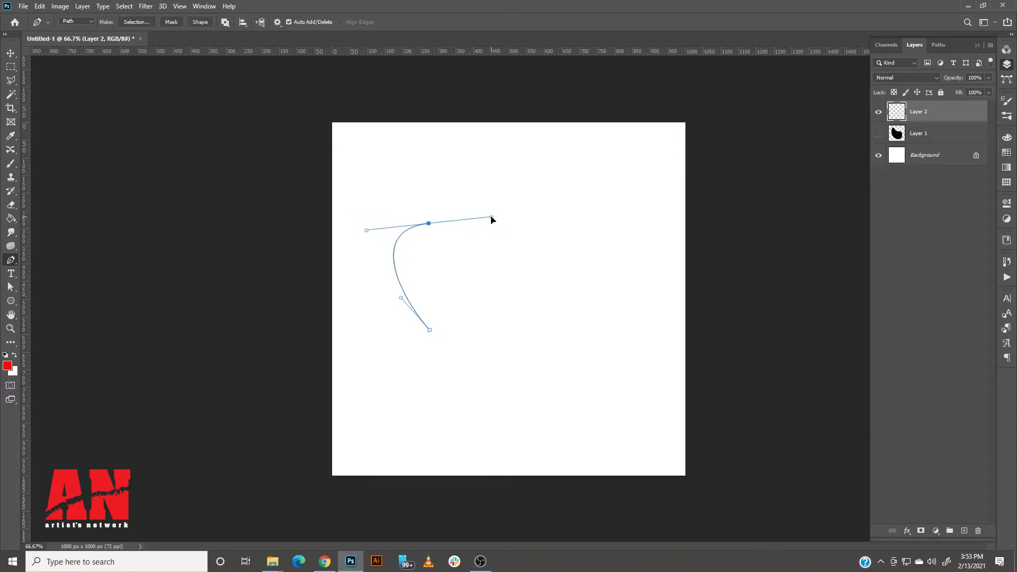
{"action": "left_click_drag", "start_coordinate": [552, 251], "coordinate": [589, 230]}
{"action": "left_click_drag", "start_coordinate": [646, 290], "coordinate": [631, 371]}
{"action": "left_click_drag", "start_coordinate": [532, 346], "coordinate": [501, 406]}
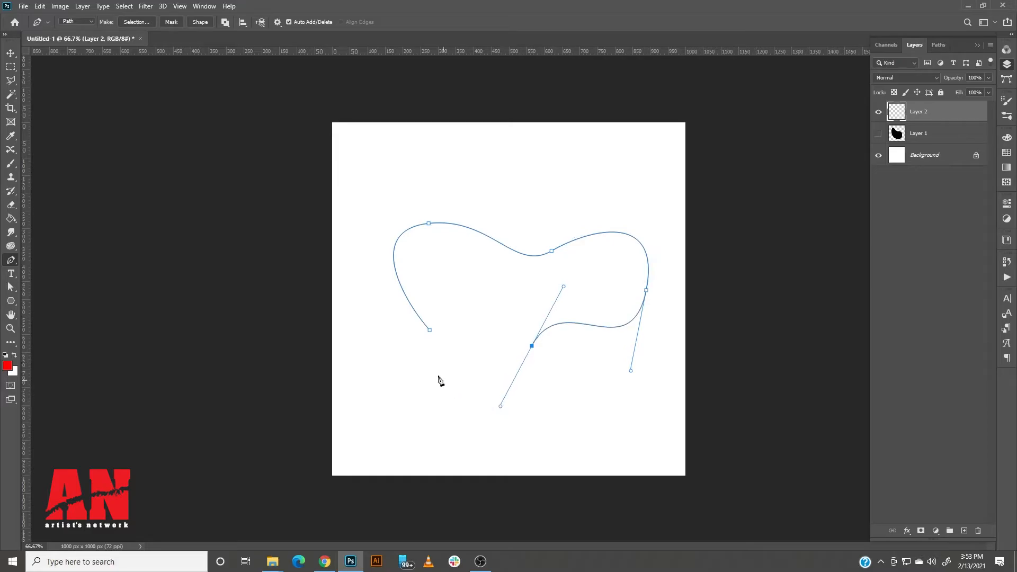
{"action": "left_click_drag", "start_coordinate": [430, 331], "coordinate": [396, 360]}
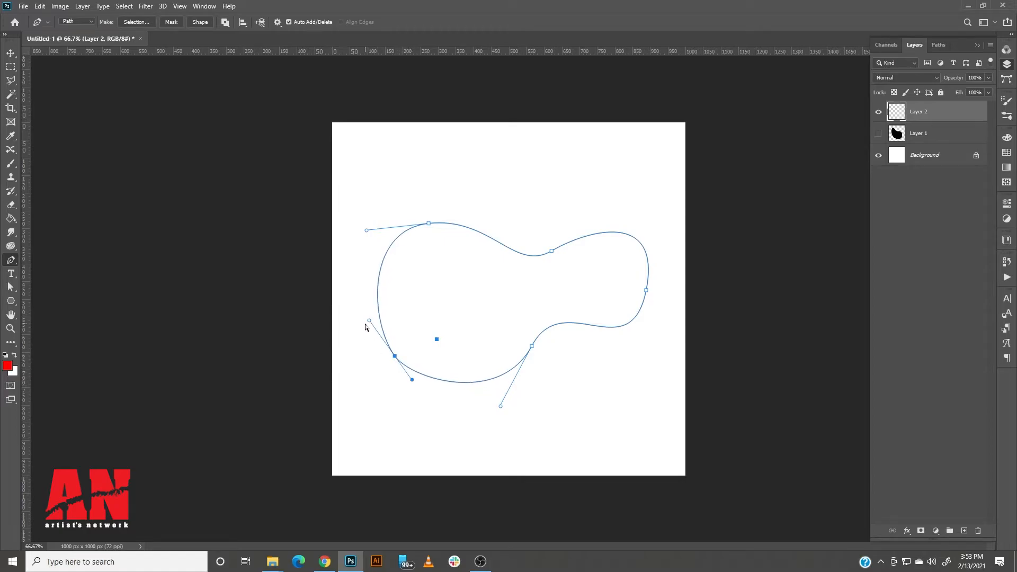
Adjust both direction handles of the path's lower-left anchor to round out the large lobe, and convert the path to a selection
{"action": "mouse_move", "coordinate": [369, 321]}
{"action": "left_mouse_down"}
{"action": "mouse_move", "coordinate": [357, 295]}
{"action": "mouse_move", "coordinate": [355, 309]}
{"action": "left_mouse_up"}
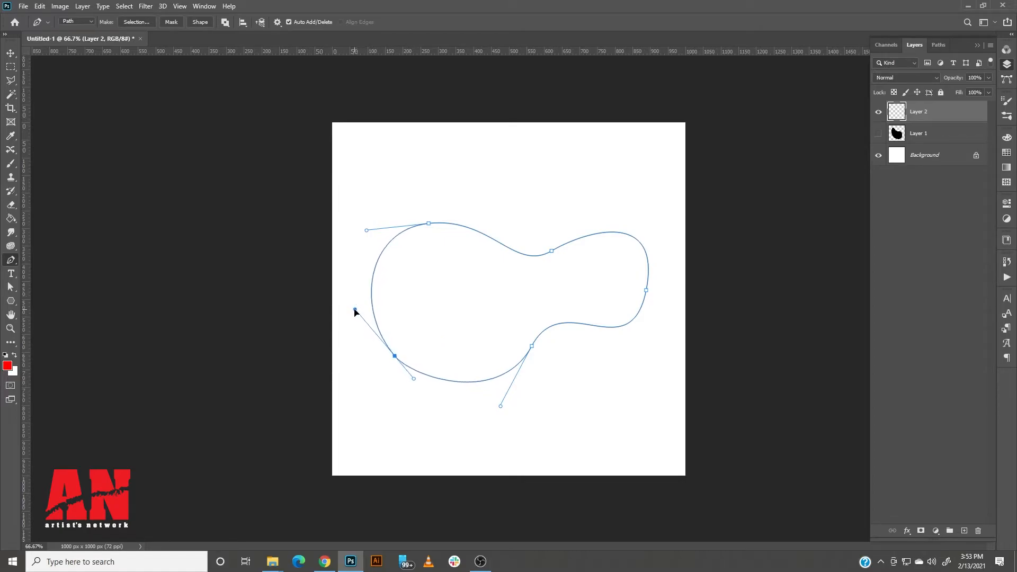
{"action": "left_click_drag", "start_coordinate": [416, 380], "coordinate": [421, 399]}
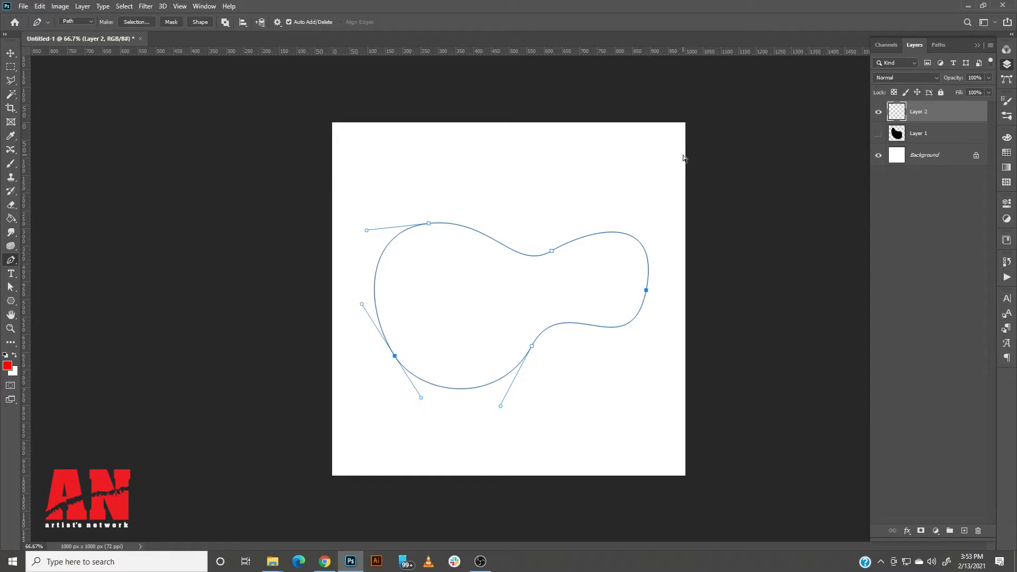
{"action": "key", "text": "ctrl+Return"}
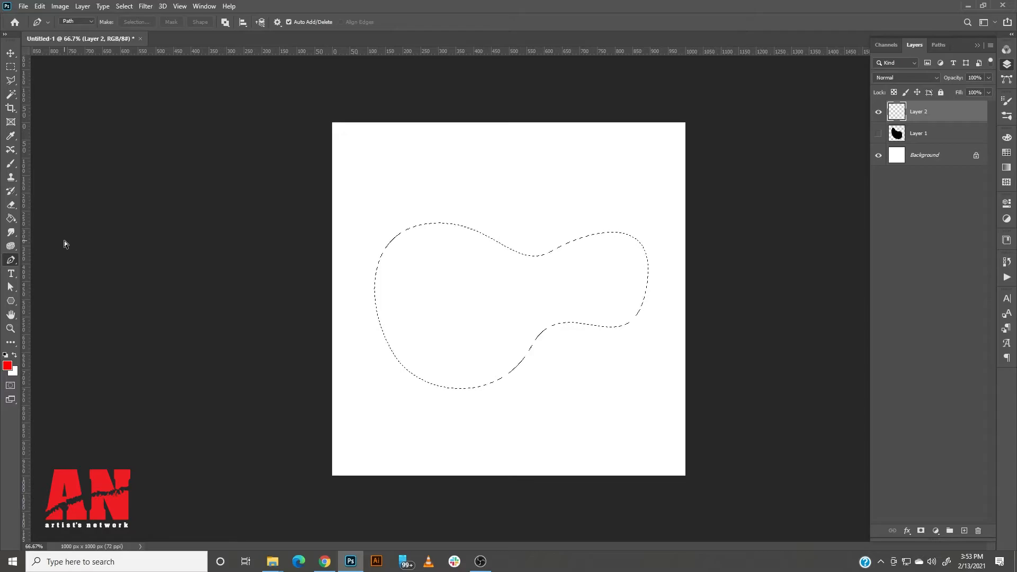
{"action": "key", "text": "ctrl+z"}
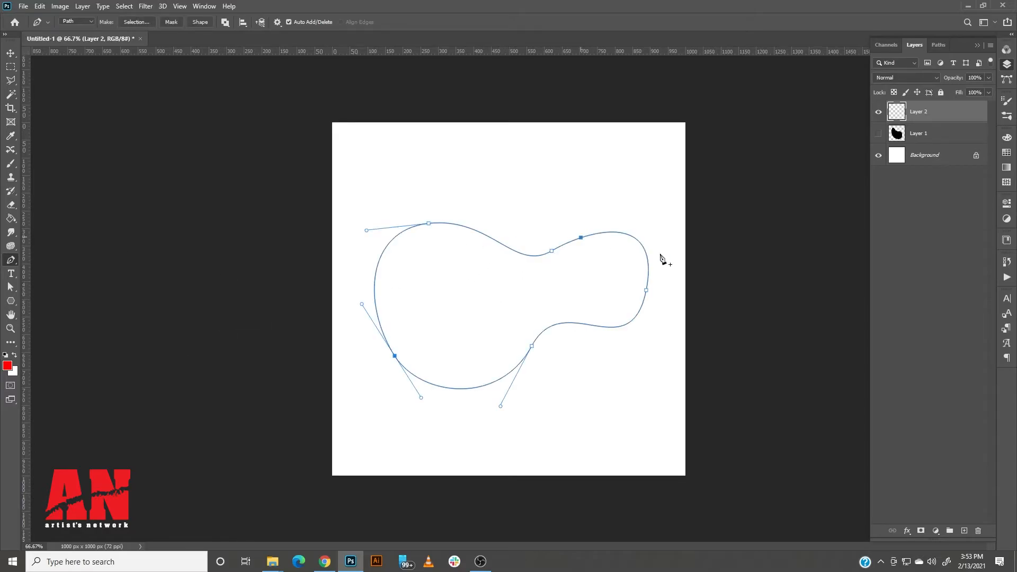
{"action": "key", "text": "ctrl+Return"}
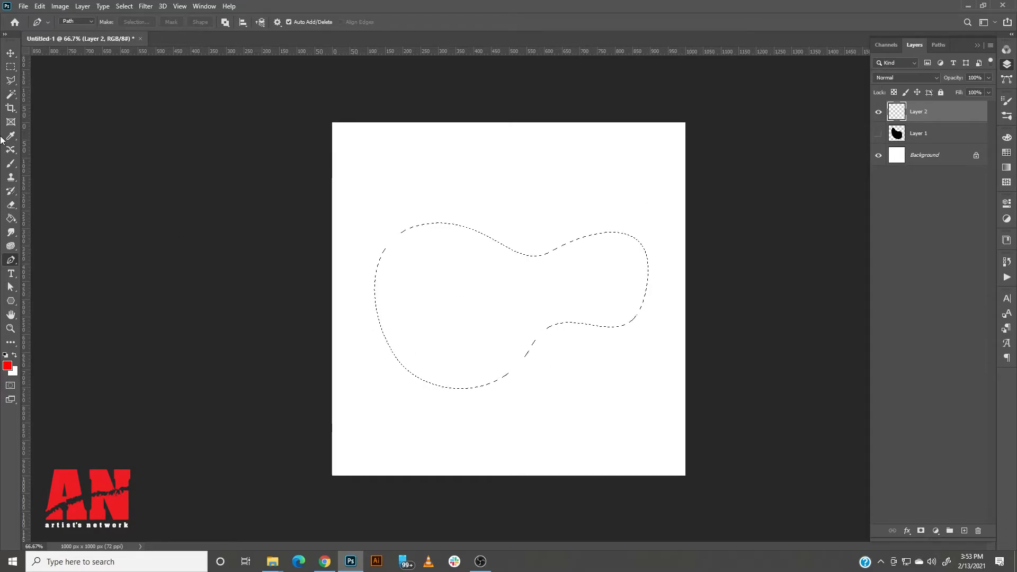
Fill the selection on Layer 2 with black using a 511 px soft round brush at 0% hardness
{"action": "left_click", "coordinate": [11, 163]}
{"action": "left_click", "coordinate": [7, 356]}
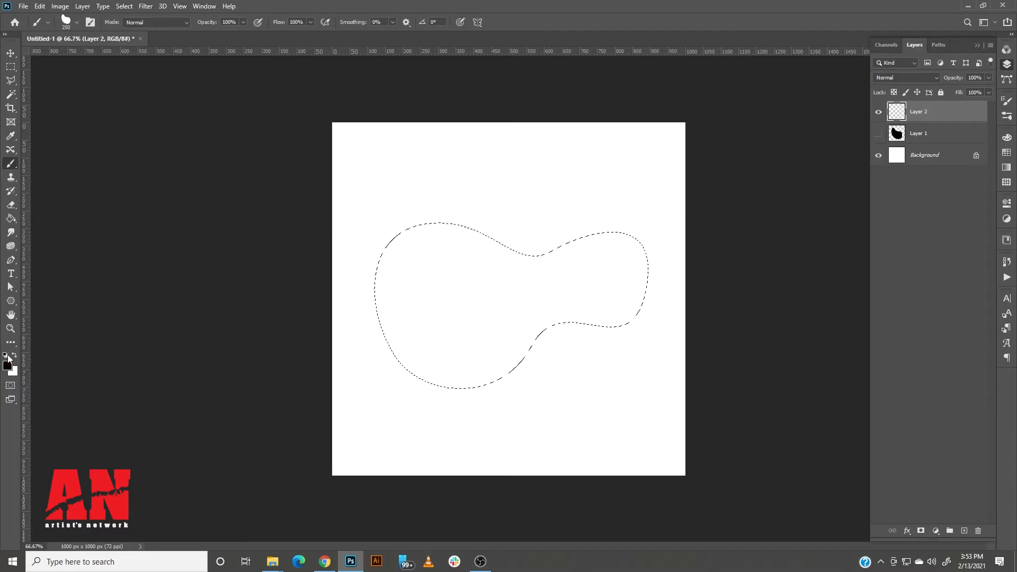
{"action": "right_click", "coordinate": [625, 328]}
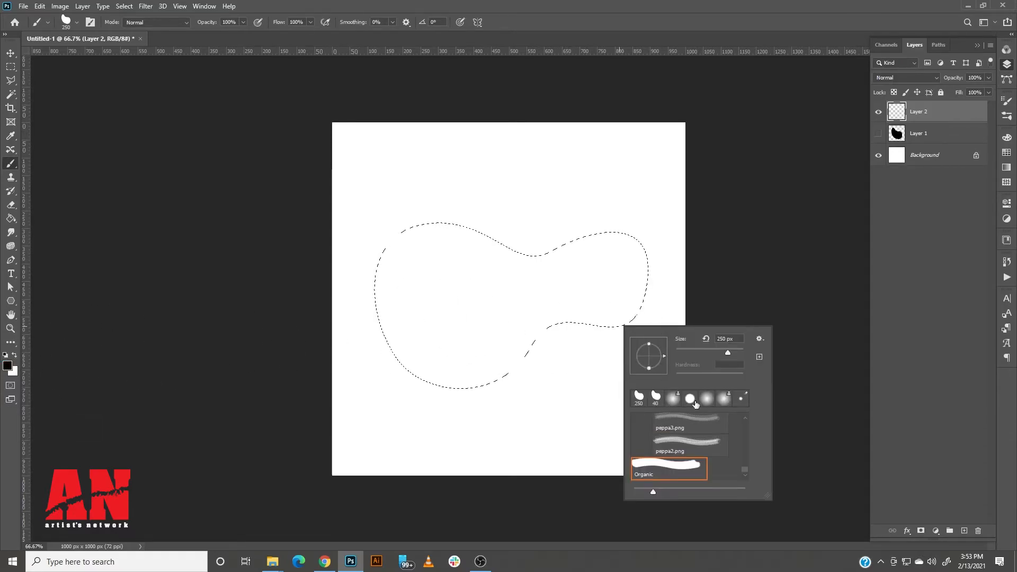
{"action": "left_click", "coordinate": [707, 399]}
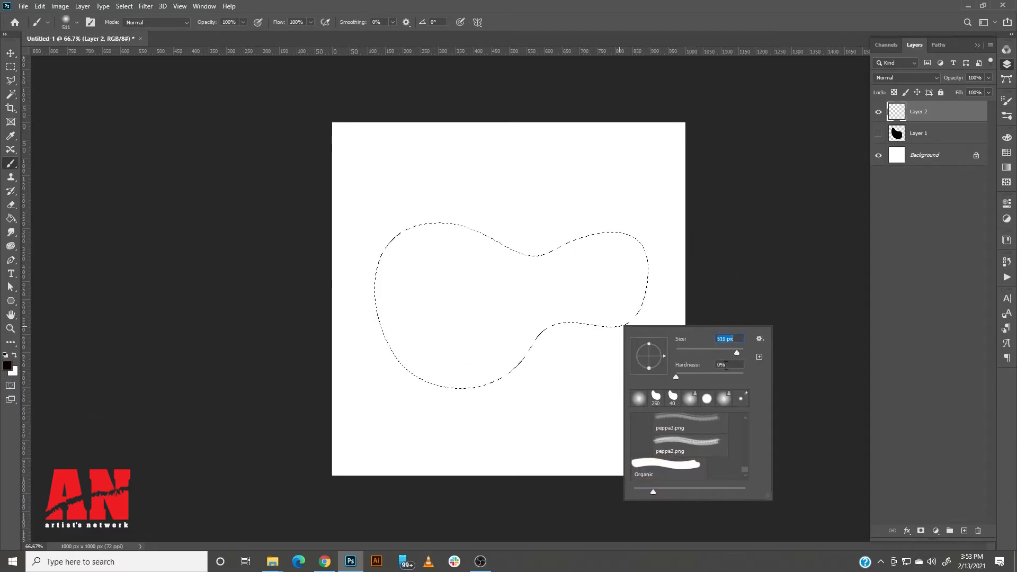
{"action": "mouse_move", "coordinate": [364, 227]}
{"action": "left_mouse_down"}
{"action": "mouse_move", "coordinate": [568, 219]}
{"action": "mouse_move", "coordinate": [617, 175]}
{"action": "mouse_move", "coordinate": [290, 225]}
{"action": "mouse_move", "coordinate": [313, 367]}
{"action": "mouse_move", "coordinate": [556, 136]}
{"action": "mouse_move", "coordinate": [618, 391]}
{"action": "mouse_move", "coordinate": [391, 359]}
{"action": "mouse_move", "coordinate": [261, 438]}
{"action": "left_mouse_up"}
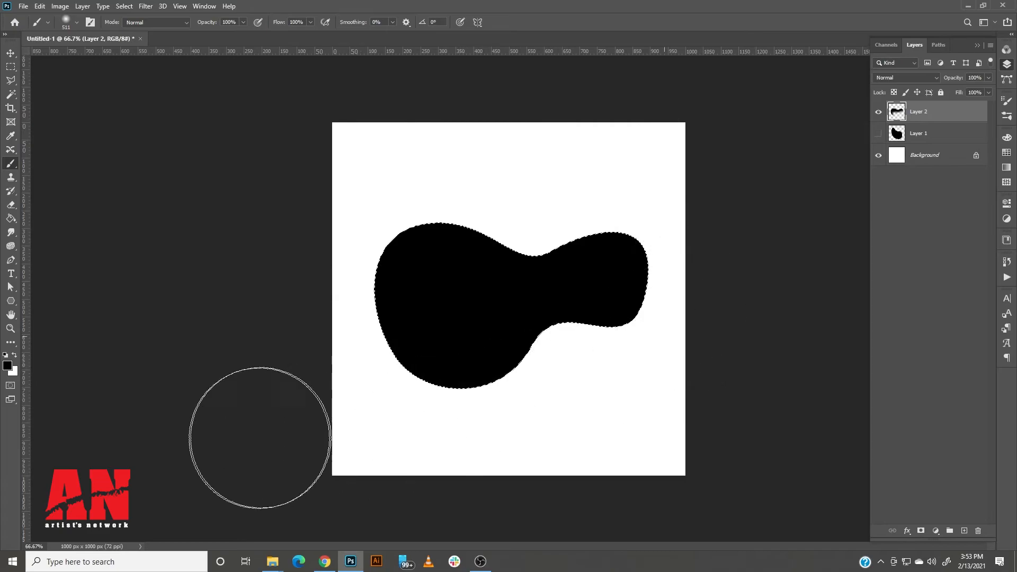
Dab soft white highlights in the centers of both lobes, shrinking the brush to 200 px for the small lobe, and deselect
{"action": "key", "text": "x"}
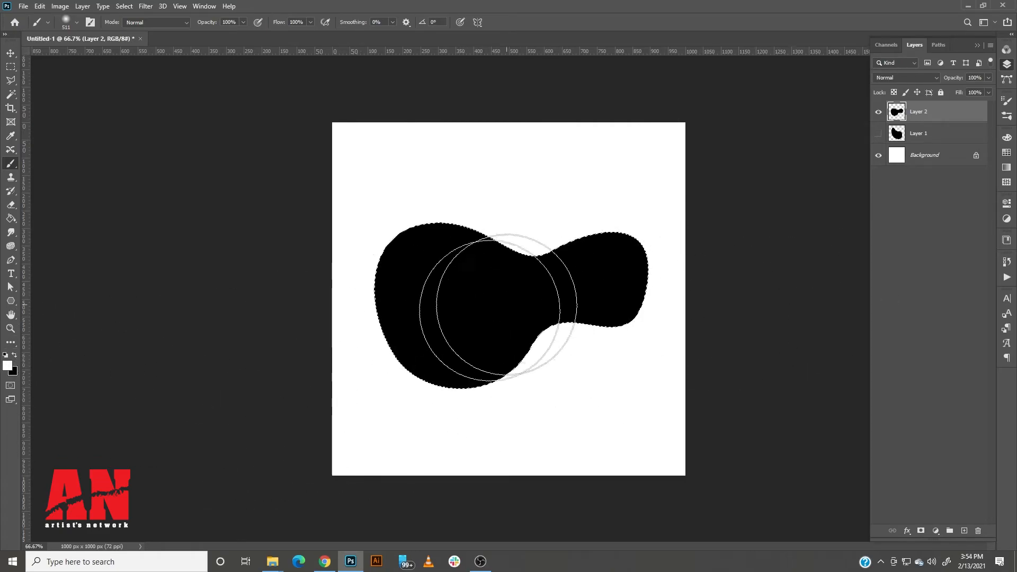
{"action": "left_click", "coordinate": [456, 303]}
{"action": "key", "text": "bracketleft"}
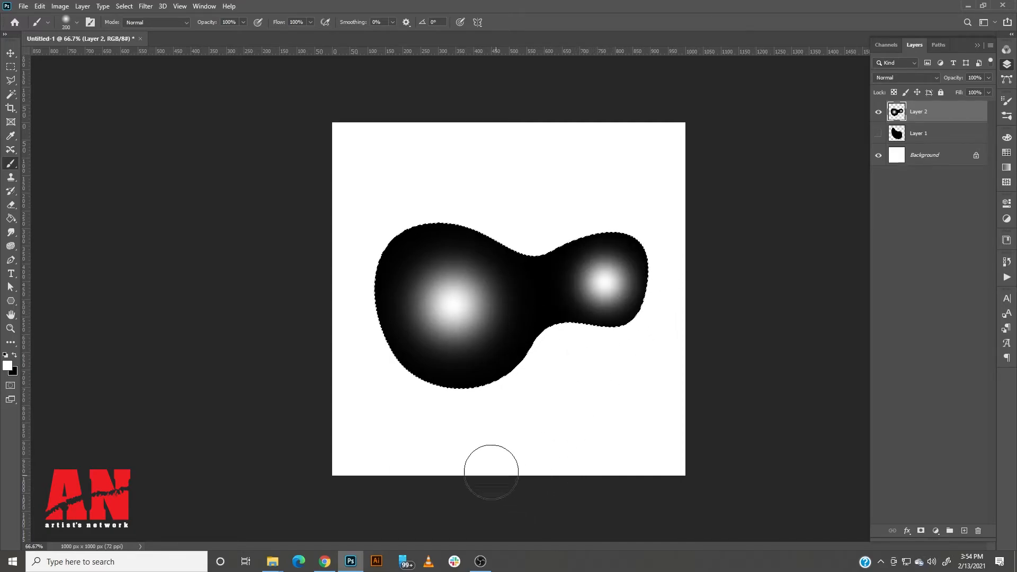
{"action": "key", "text": "ctrl+d"}
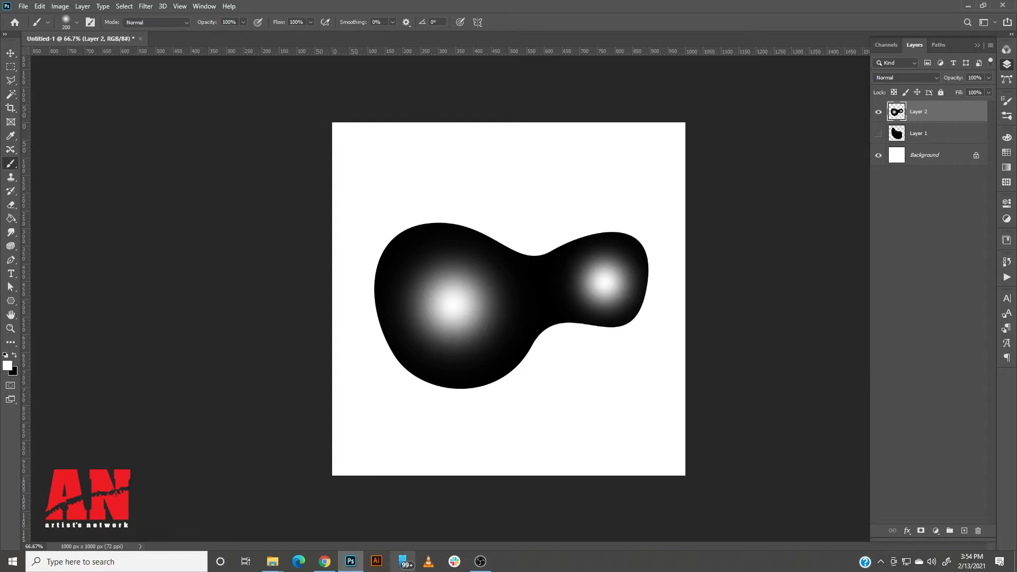
{"action": "key", "text": "ctrl+shift+d"}
{"action": "key", "text": "ctrl+d"}
Define the highlighted two-lobed shape as a brush preset named Organic 2
{"action": "left_click", "coordinate": [41, 6]}
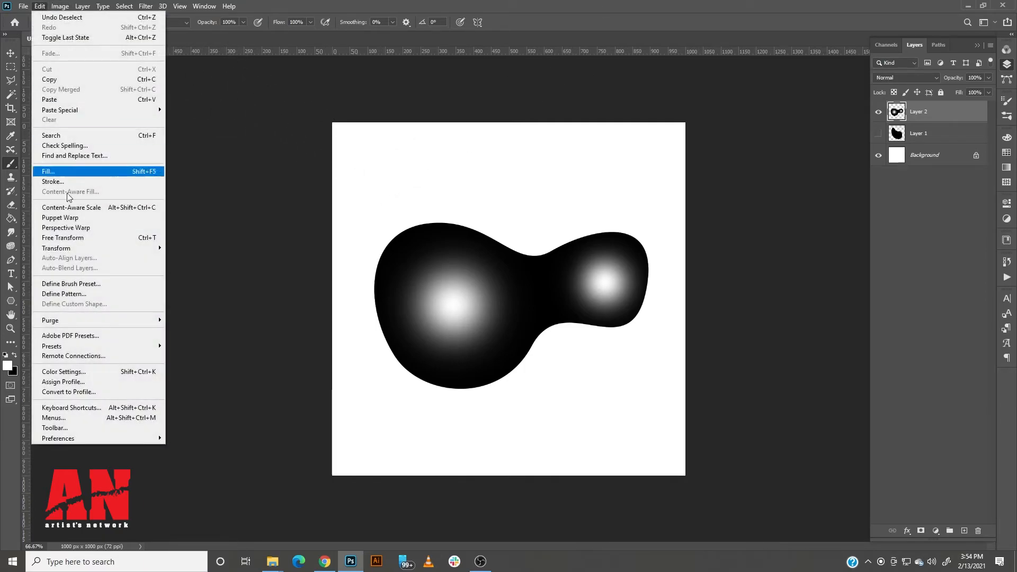
{"action": "left_click", "coordinate": [79, 285]}
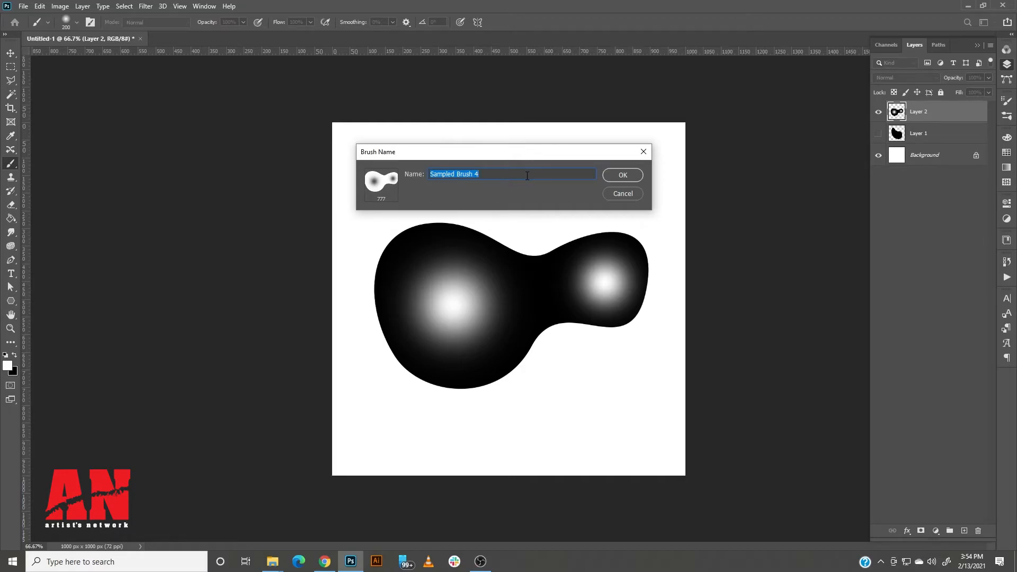
{"action": "type", "text": "Organic 2"}
{"action": "key", "text": "Return"}
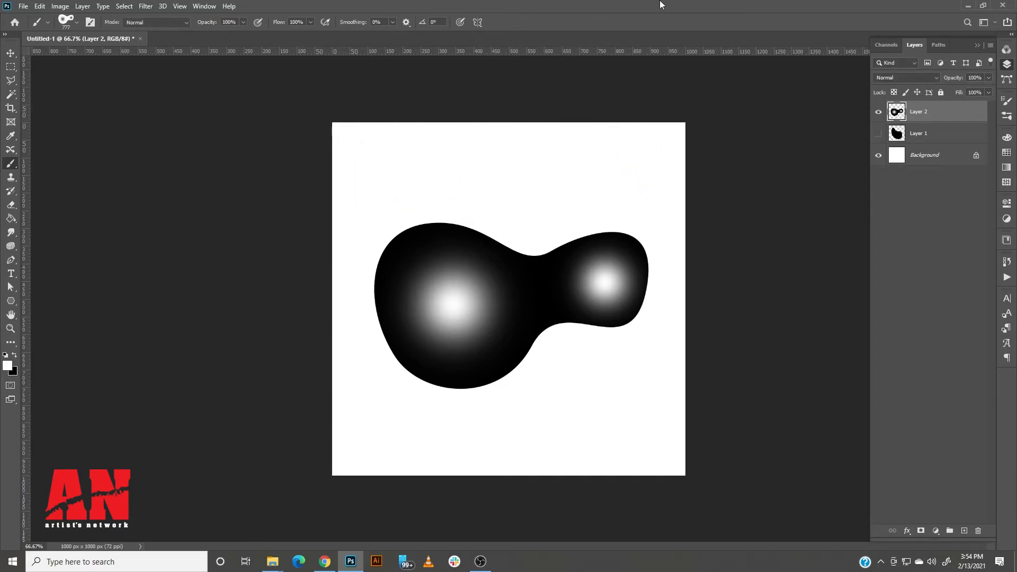
Hide Layer 2, make black the foreground color and add a new layer above it
{"action": "left_click", "coordinate": [879, 113]}
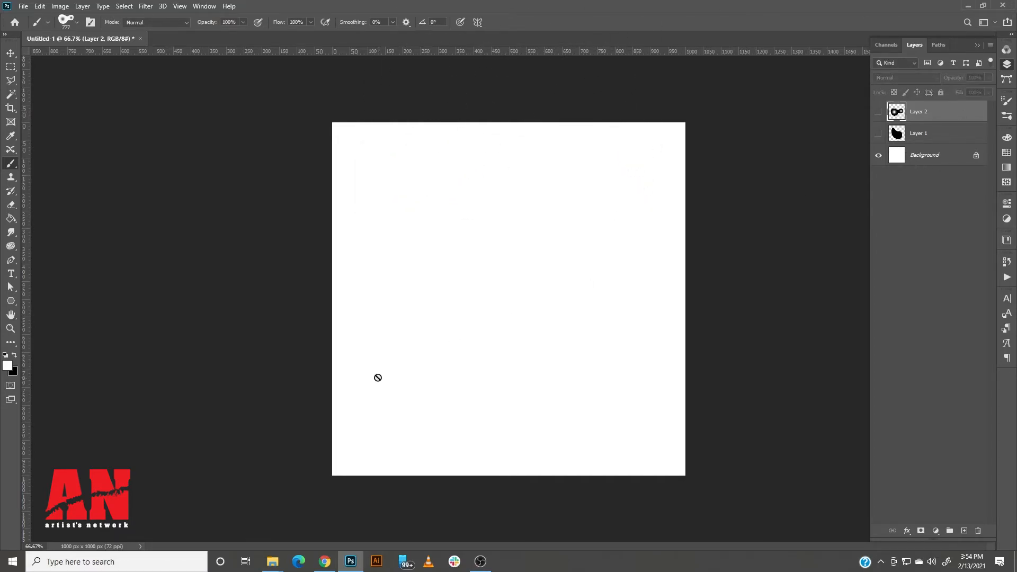
{"action": "left_click", "coordinate": [14, 356]}
{"action": "left_click", "coordinate": [964, 530]}
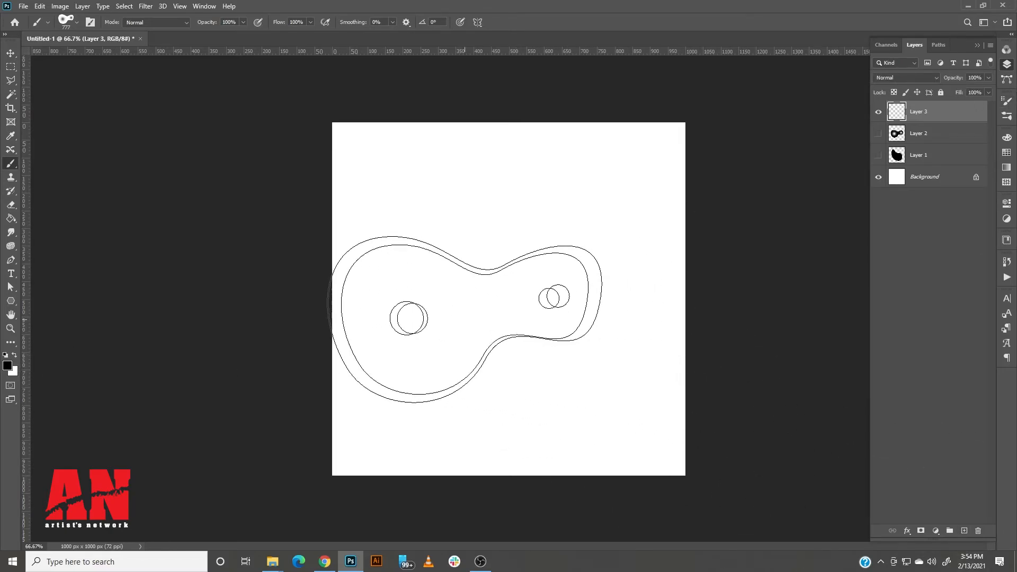
Try two black dabs of the Organic 2 brush at 400 px in the middle and upper part of Layer 3
{"action": "key", "text": "bracketleft"}
{"action": "key", "text": "bracketleft"}
{"action": "key", "text": "bracketleft"}
{"action": "key", "text": "bracketleft"}
{"action": "left_click", "coordinate": [495, 297]}
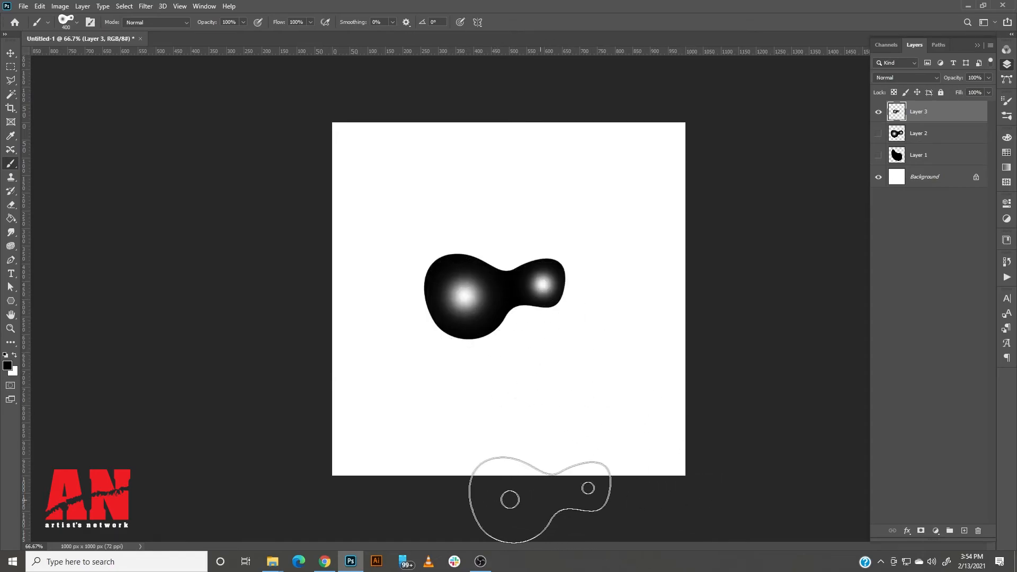
{"action": "left_click", "coordinate": [509, 198]}
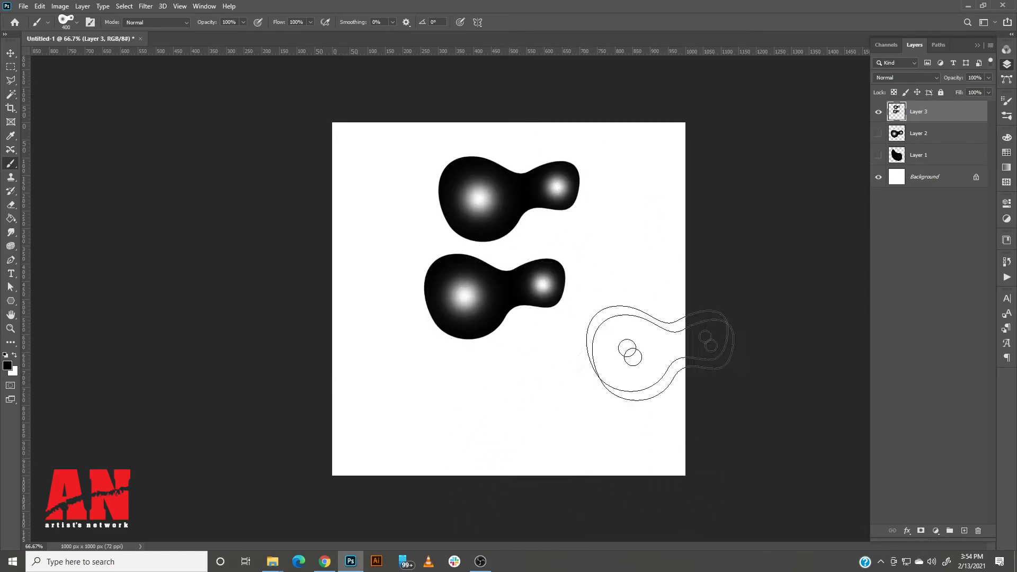
Reduce the Organic 2 brush to 175 px and stamp two small black dabs in the lower part of the canvas
{"action": "key", "text": "bracketleft"}
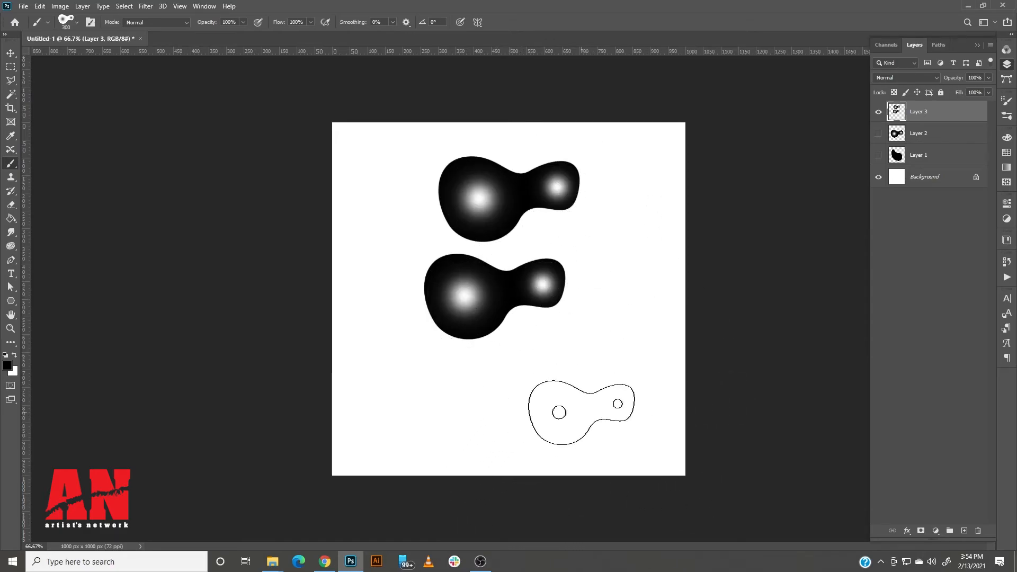
{"action": "key", "text": "bracketleft"}
{"action": "key", "text": "bracketleft"}
{"action": "key", "text": "bracketleft"}
{"action": "key", "text": "bracketleft"}
{"action": "key", "text": "bracketleft"}
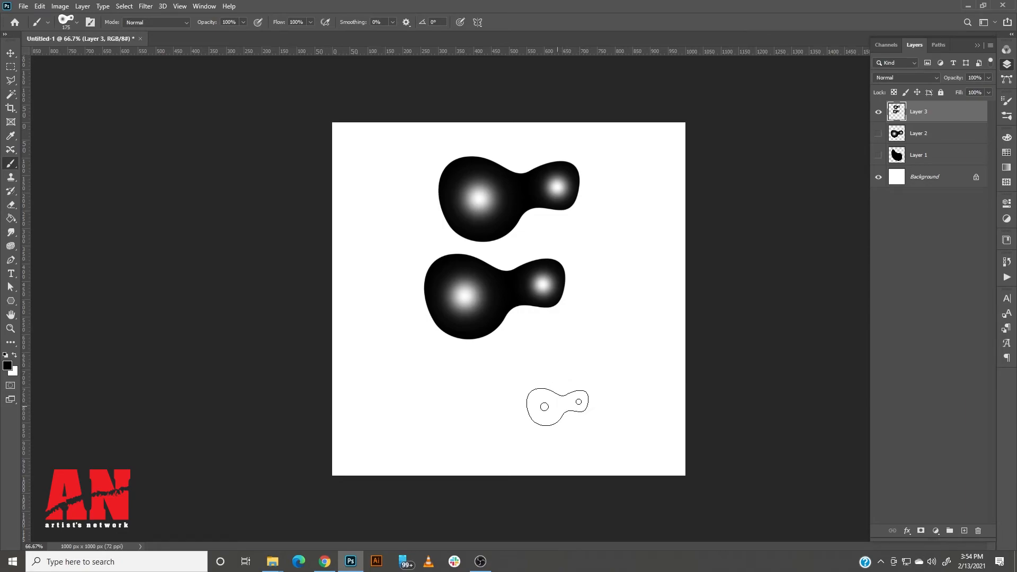
{"action": "left_click", "coordinate": [549, 405]}
{"action": "left_click", "coordinate": [420, 413]}
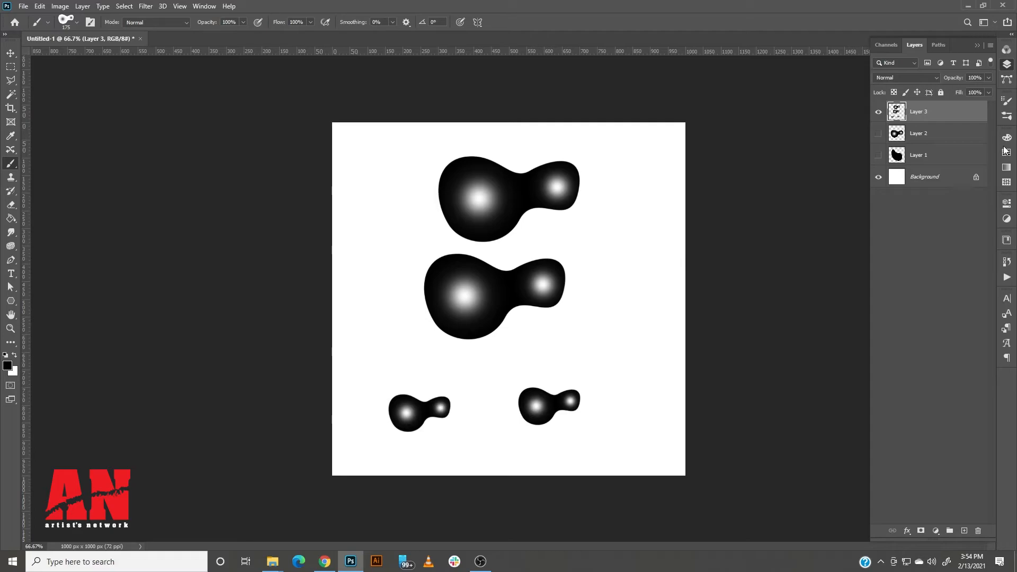
Clear everything on Layer 3 and set the foreground color to red ff0000
{"action": "key", "text": "ctrl+a"}
{"action": "key", "text": "Delete"}
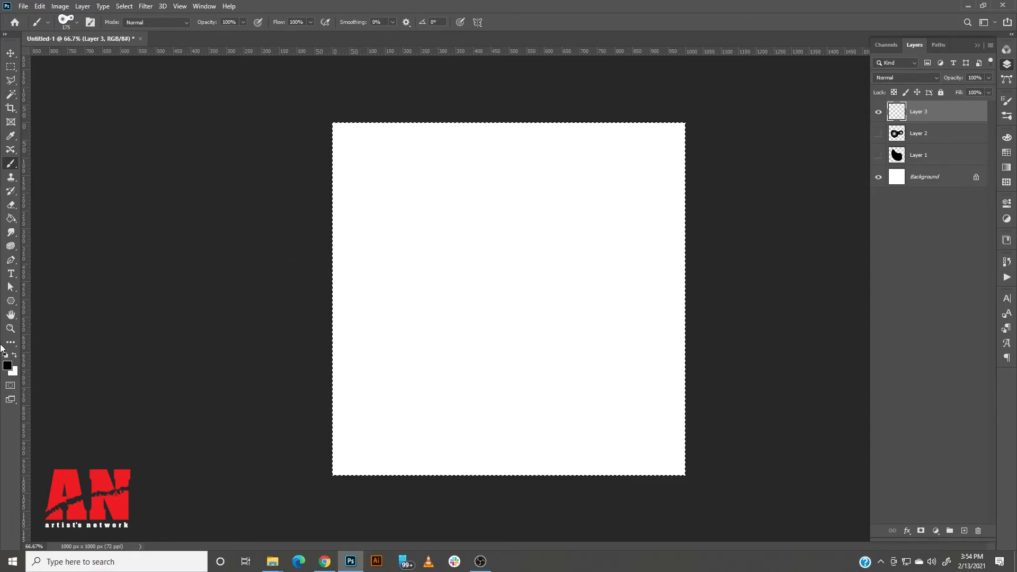
{"action": "left_click", "coordinate": [8, 365]}
{"action": "type", "text": "ff0000"}
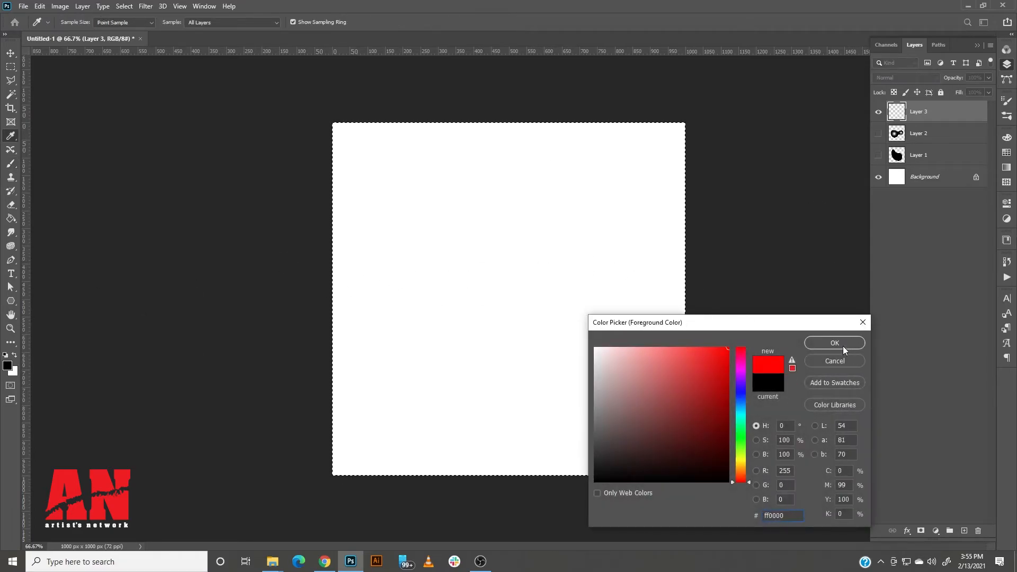
{"action": "left_click", "coordinate": [835, 343]}
Stamp five separate red dabs of the 175 px Organic 2 brush around Layer 3
{"action": "key", "text": "b"}
{"action": "left_click", "coordinate": [433, 226]}
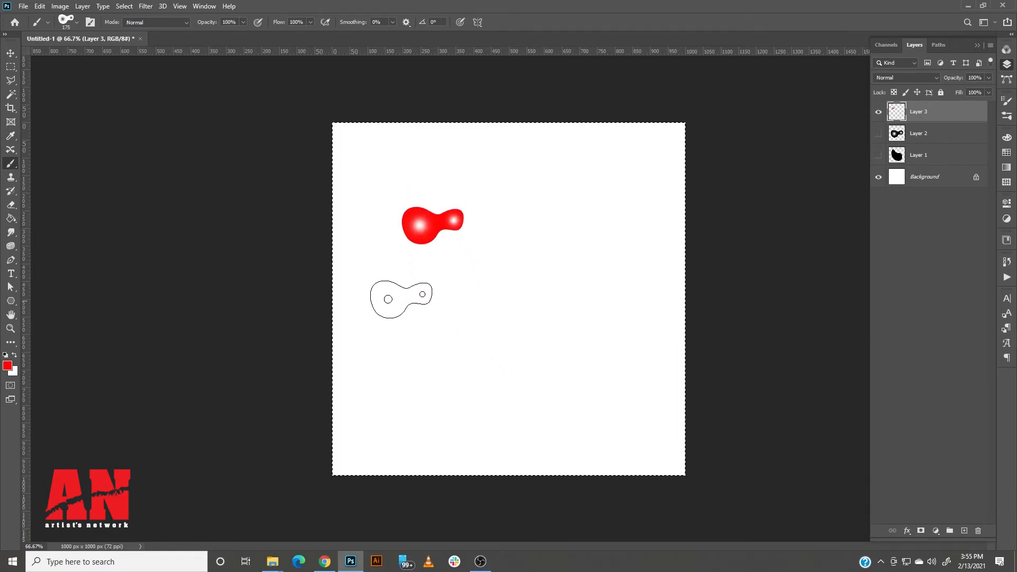
{"action": "left_click", "coordinate": [558, 380]}
{"action": "left_click", "coordinate": [575, 260]}
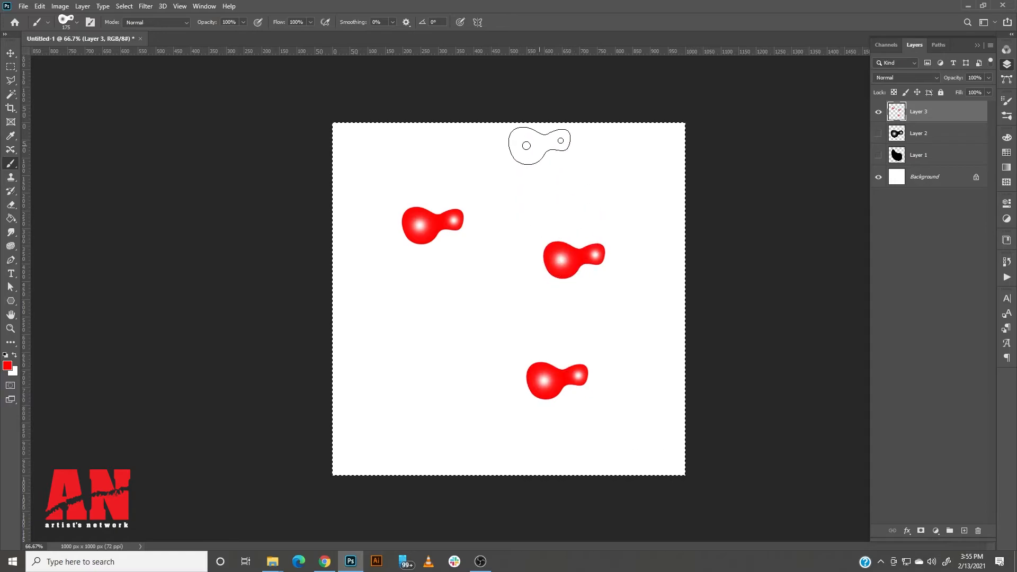
{"action": "left_click", "coordinate": [536, 167]}
{"action": "left_click", "coordinate": [466, 362]}
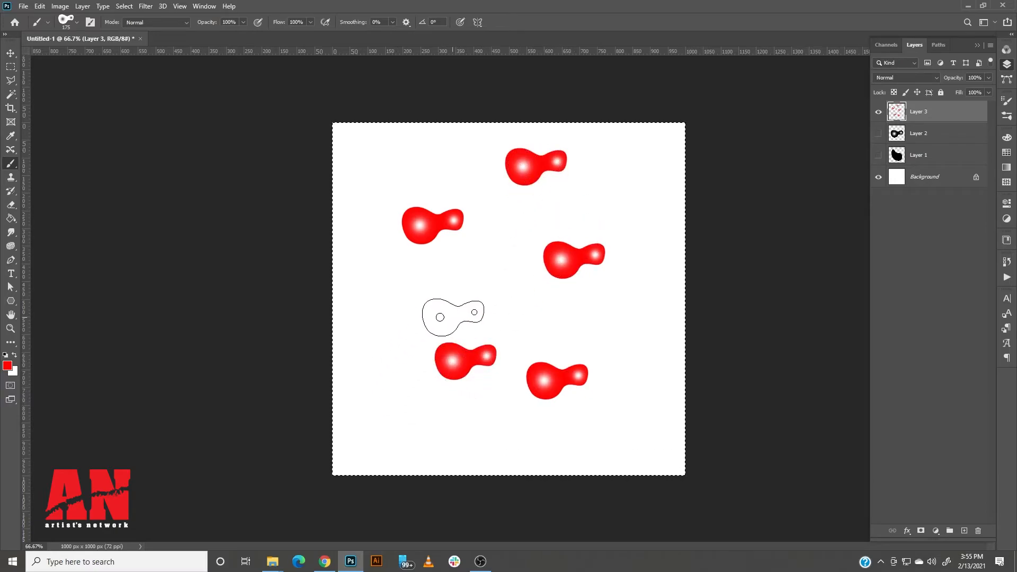
Enlarge the Organic 2 brush to 511 px and stamp three large red dabs at the middle left, bottom and upper right of the canvas
{"action": "scroll", "coordinate": [519, 310], "scroll_direction": "up", "scroll_amount": 3}
{"action": "scroll", "coordinate": [521, 313], "scroll_direction": "down", "scroll_amount": 2}
{"action": "right_click", "coordinate": [520, 312]}
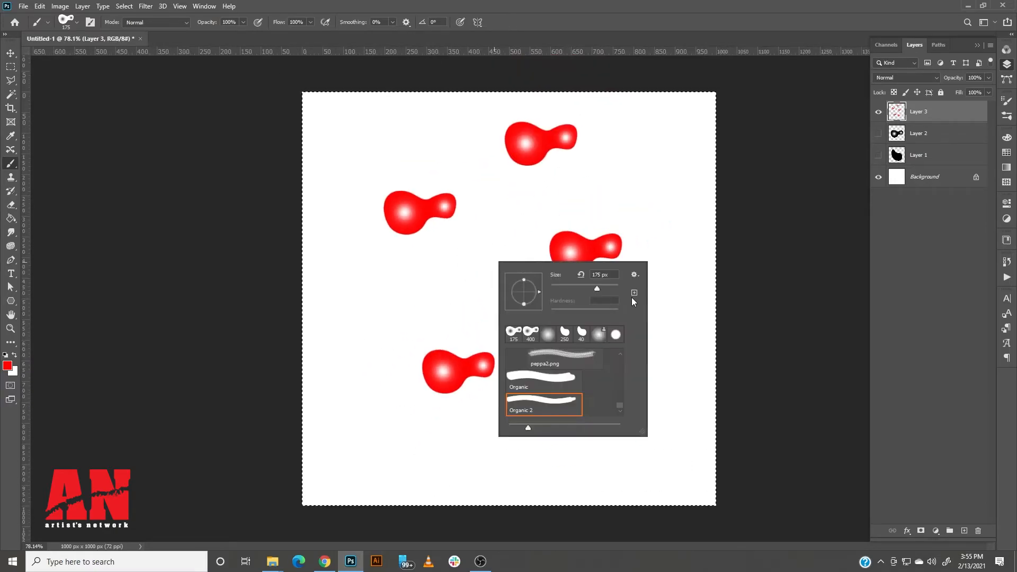
{"action": "left_click", "coordinate": [612, 287]}
{"action": "key", "text": "Return"}
{"action": "left_click", "coordinate": [425, 293]}
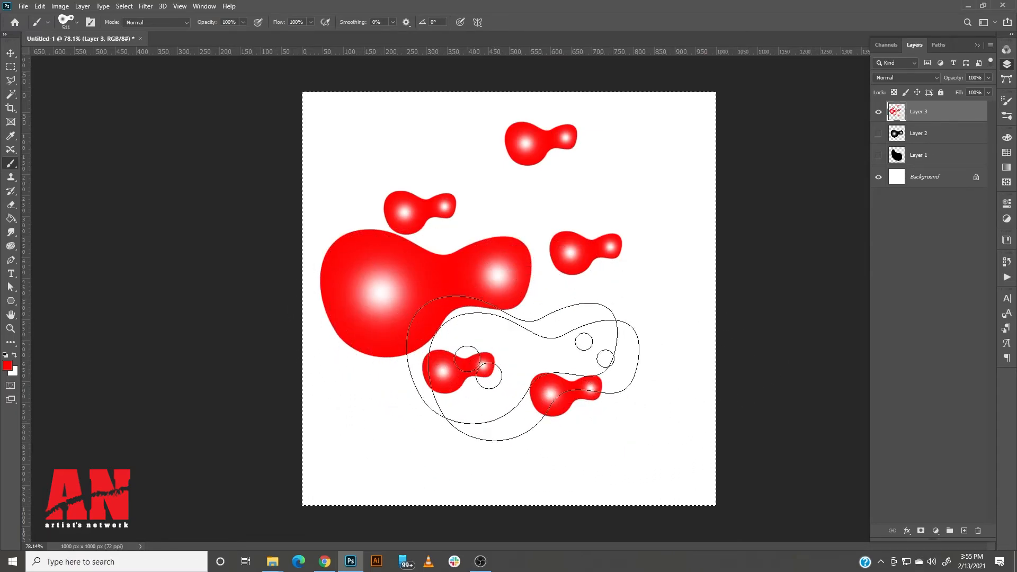
{"action": "left_click", "coordinate": [546, 440]}
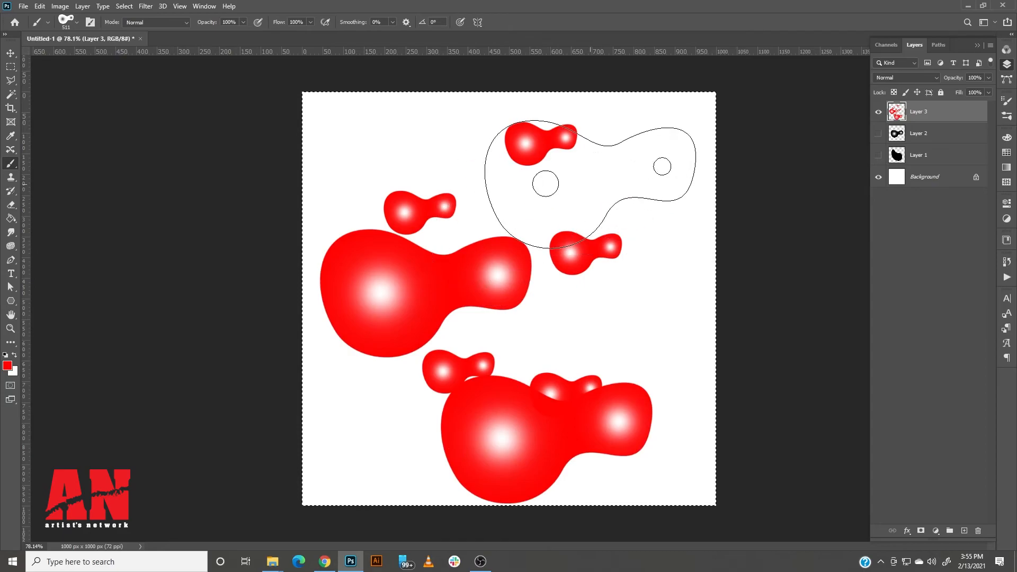
{"action": "left_click", "coordinate": [588, 186]}
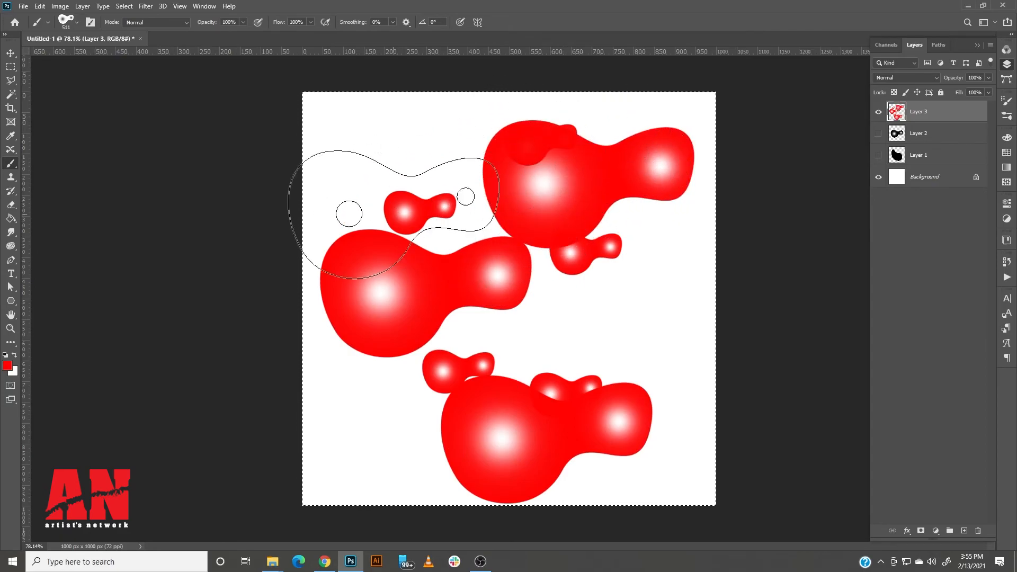
Add a new layer above Layer 3 and stamp two large red Organic 2 dabs at the canvas's upper left and bottom
{"action": "left_click", "coordinate": [965, 531]}
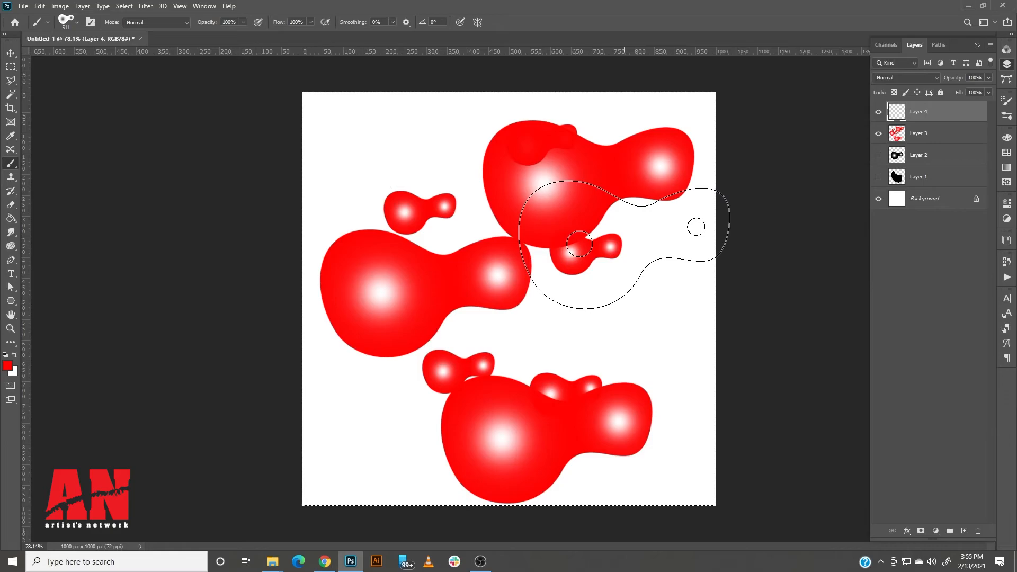
{"action": "left_click", "coordinate": [445, 179]}
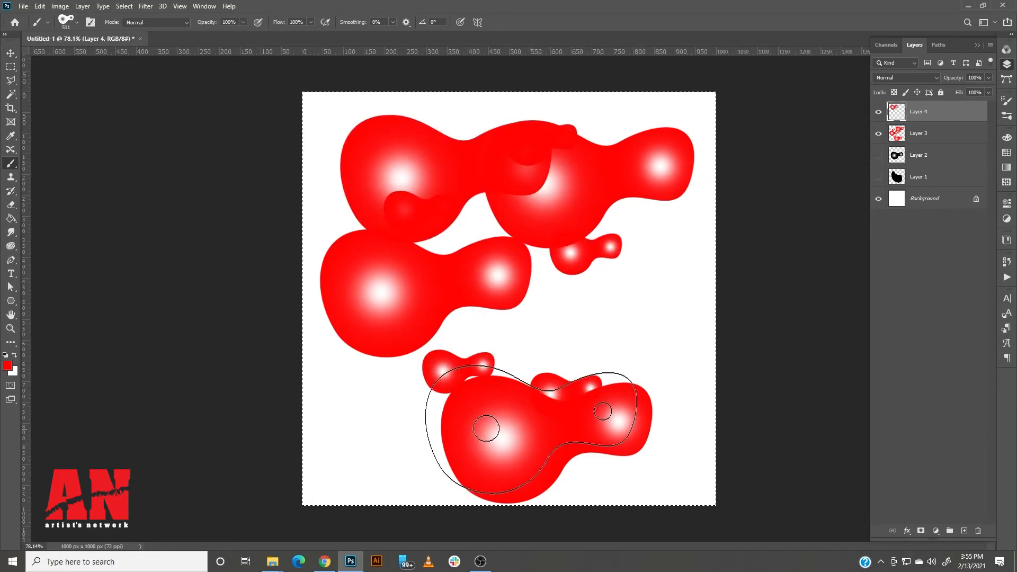
{"action": "left_click", "coordinate": [486, 430]}
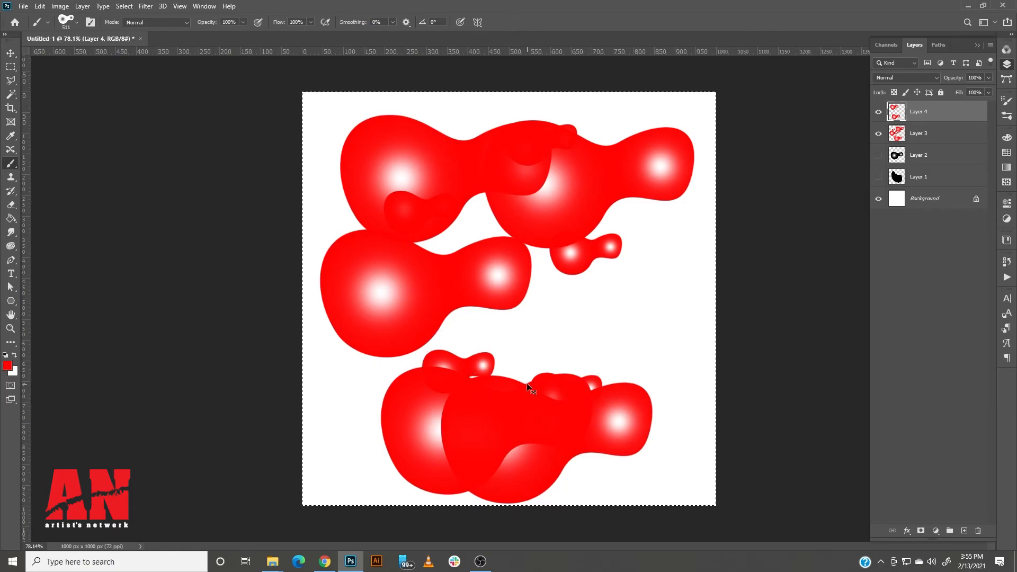
Clear the painted contents of Layer 4 and Layer 3, and remove the canvas selection
{"action": "key", "text": "Delete"}
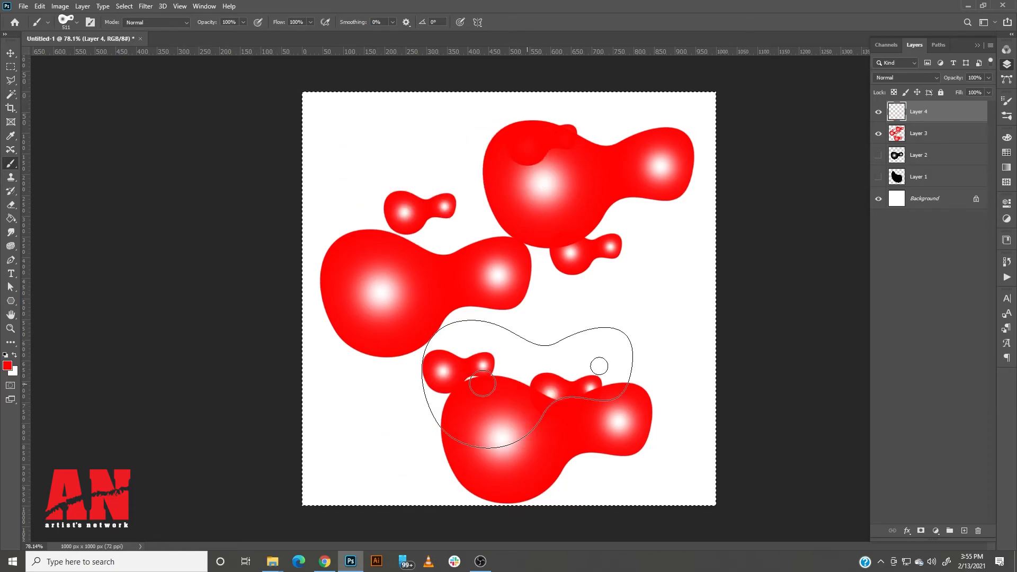
{"action": "left_click", "coordinate": [896, 135]}
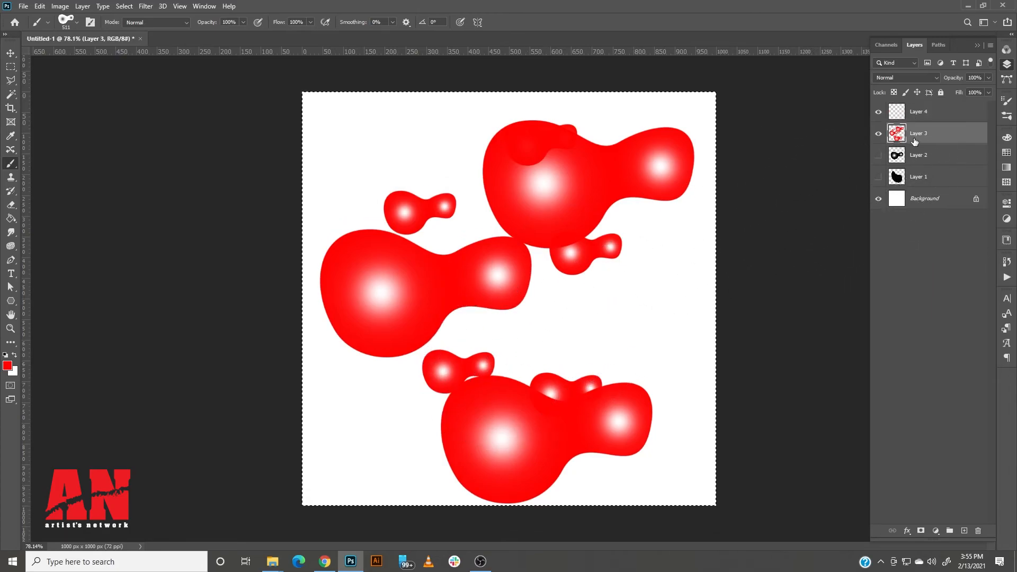
{"action": "key", "text": "Delete"}
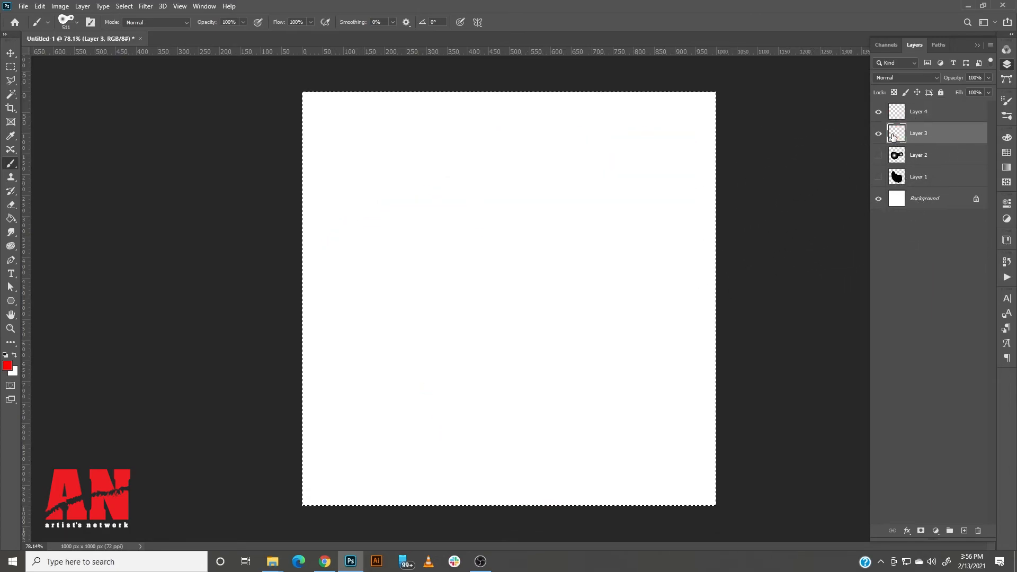
{"action": "key", "text": "ctrl+d"}
Delete Layers 1 through 4 together, keeping only the Background layer
{"action": "left_click", "coordinate": [11, 53]}
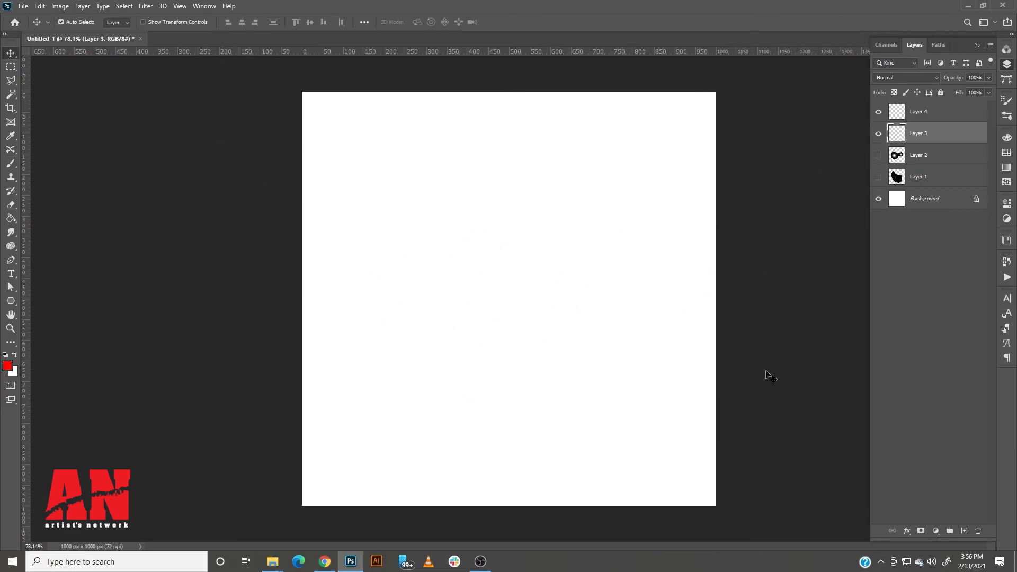
{"action": "left_click", "coordinate": [936, 114], "text": "shift"}
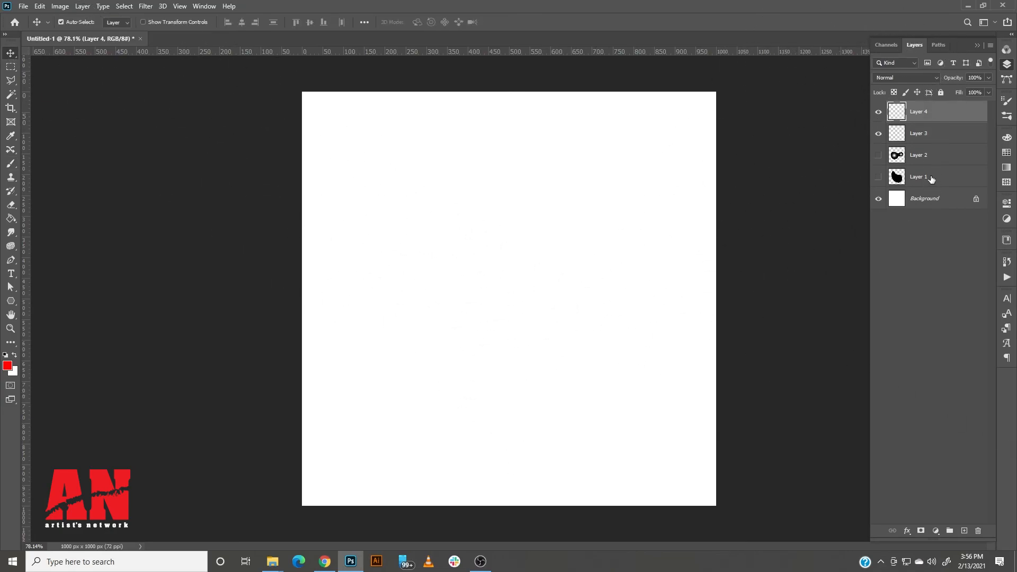
{"action": "left_click", "coordinate": [931, 178], "text": "shift"}
{"action": "key", "text": "Delete"}
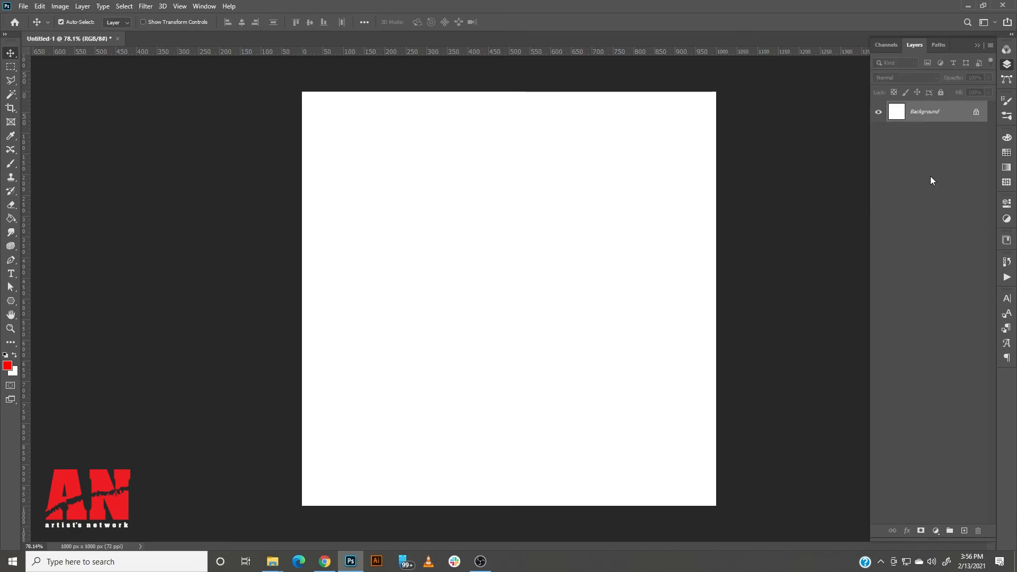